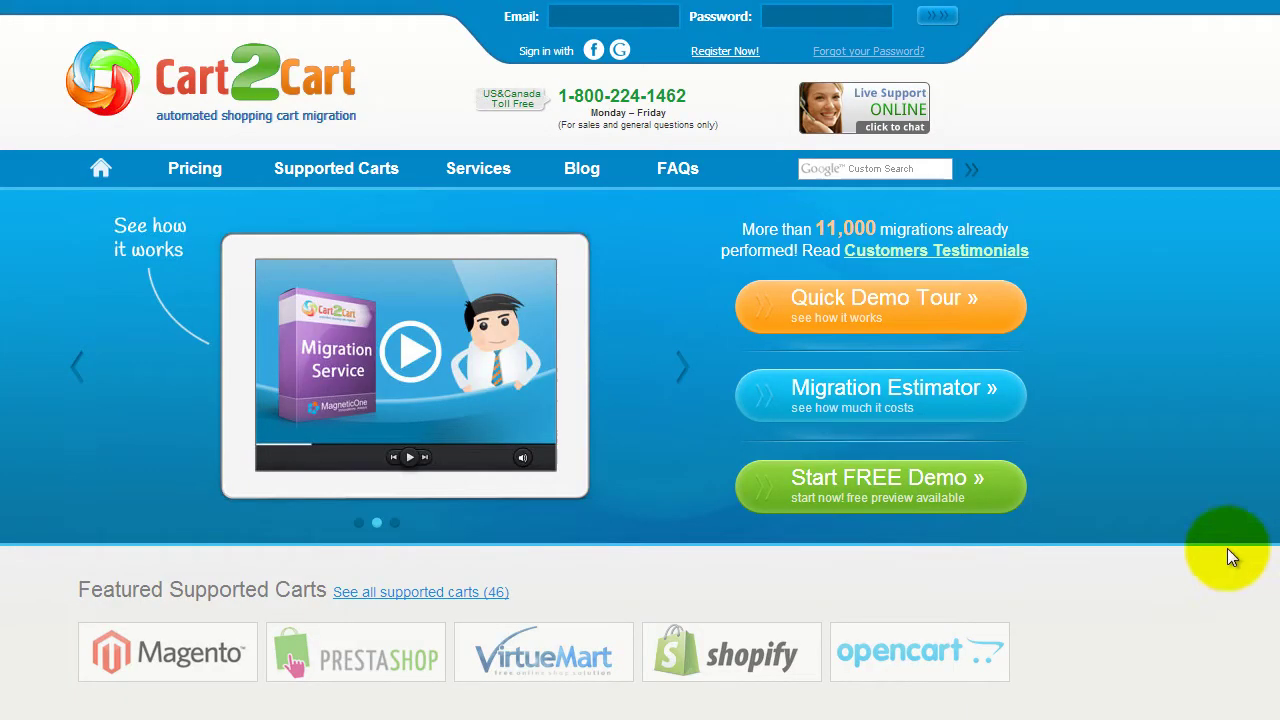
left_click(728, 52)
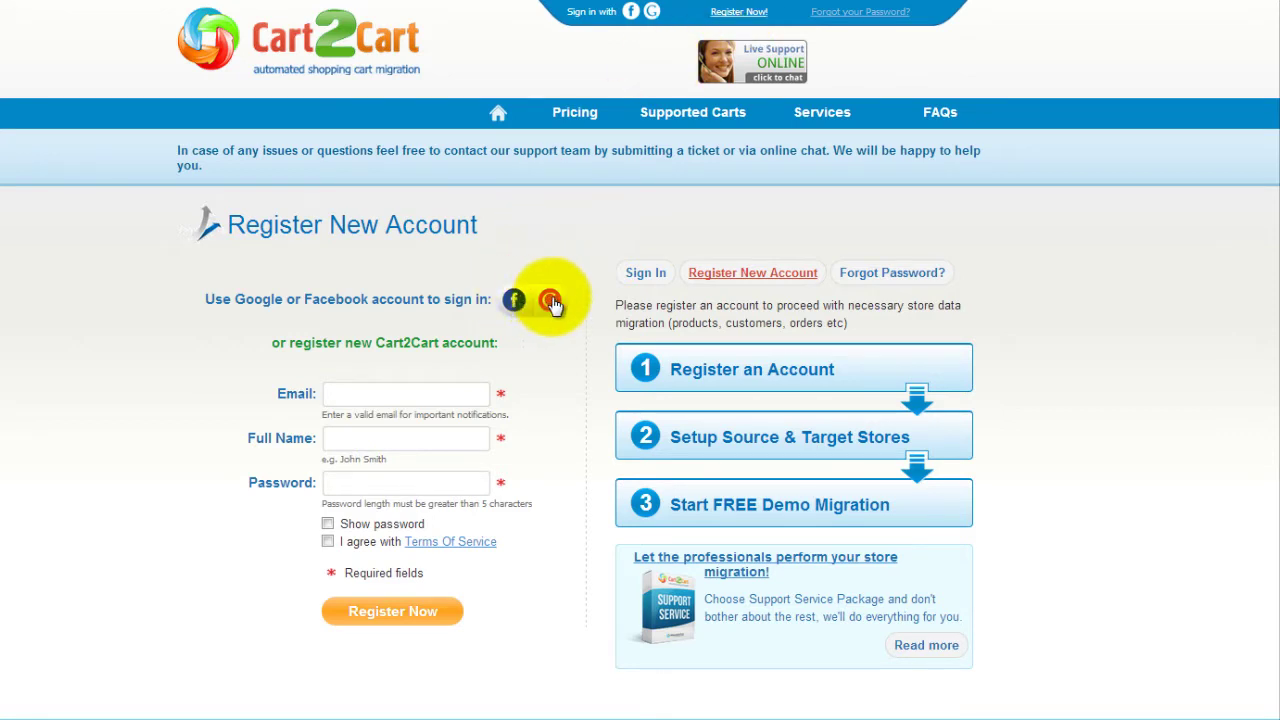
left_click(466, 393)
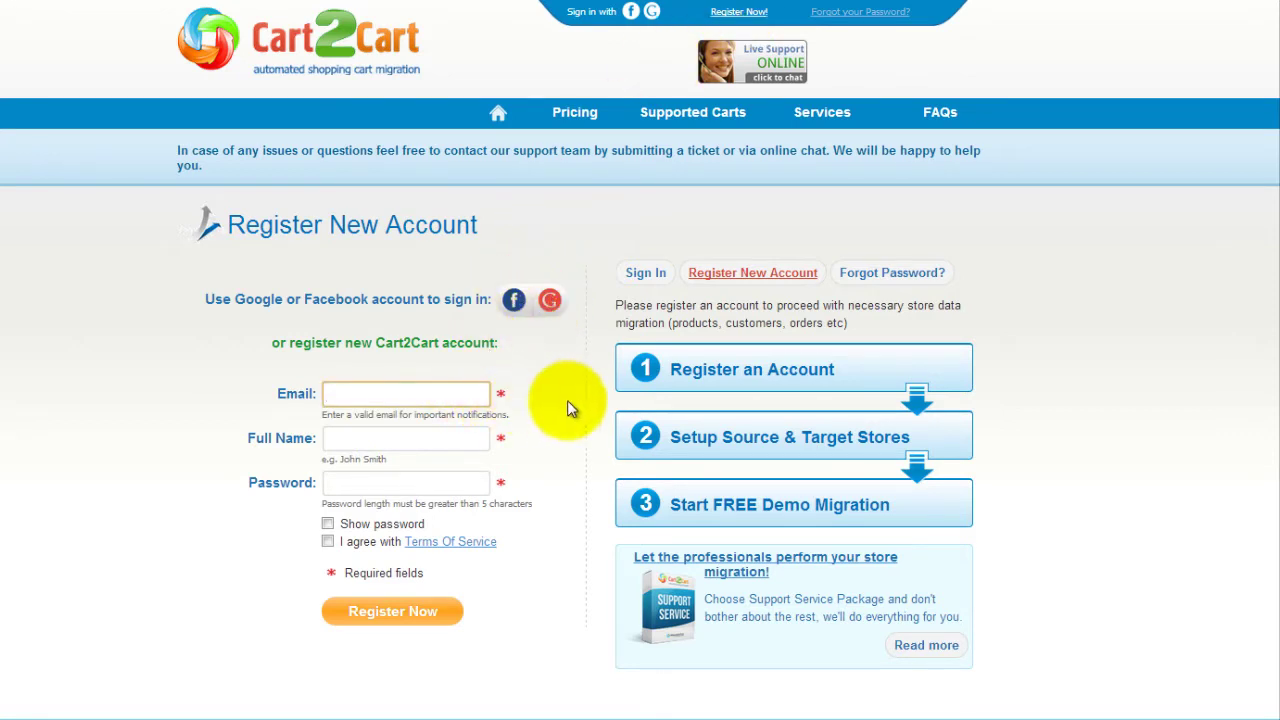
type("your@email")
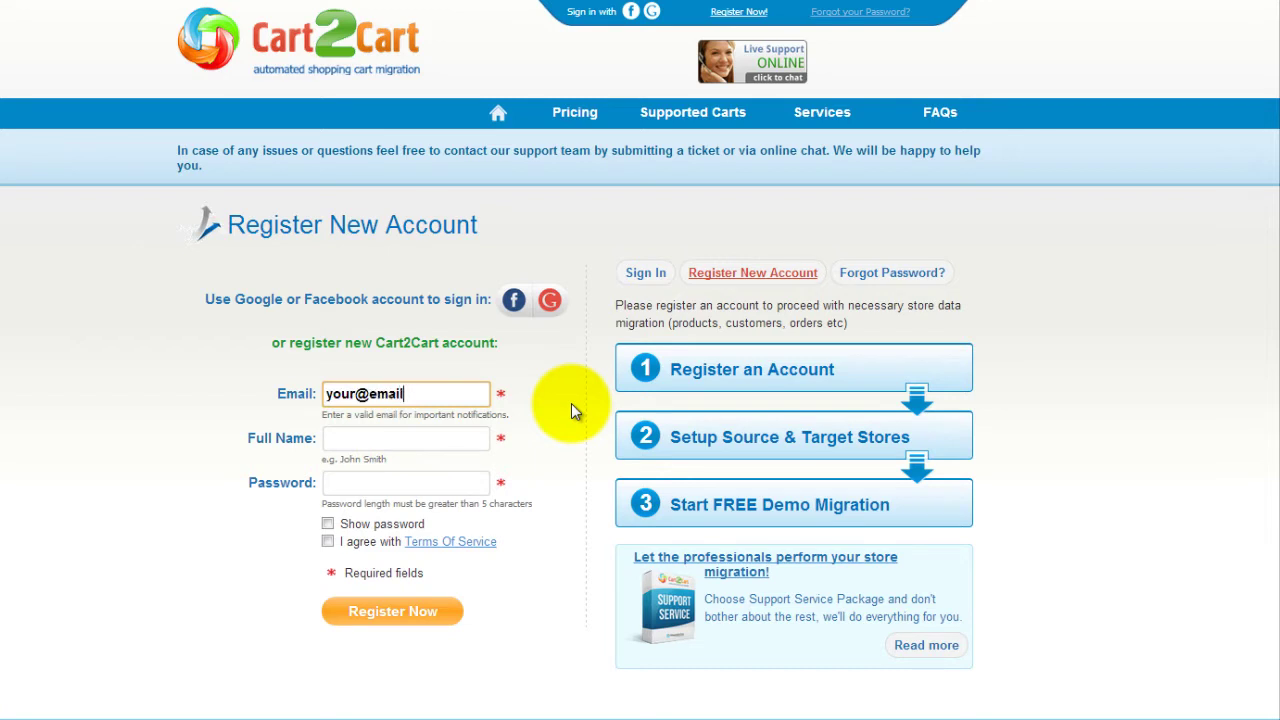
type(".com")
key("Tab")
type("John Smi")
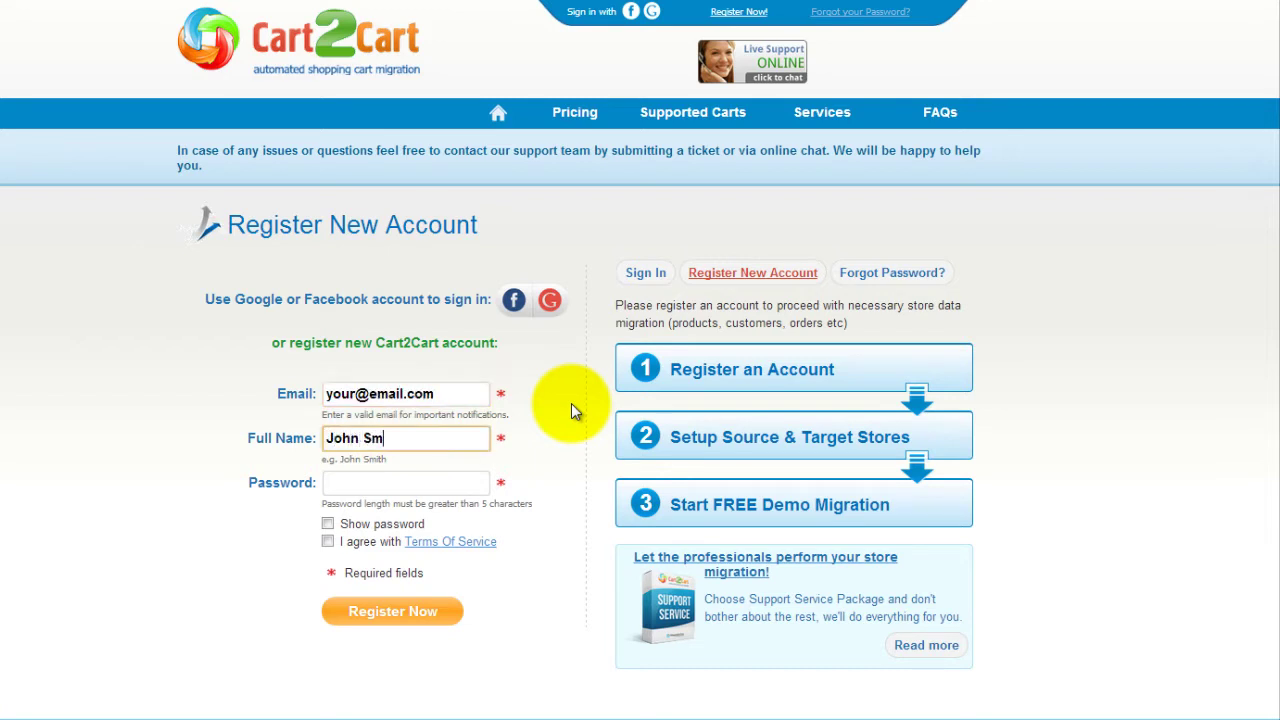
type("th")
key("Tab")
type("123456789012345")
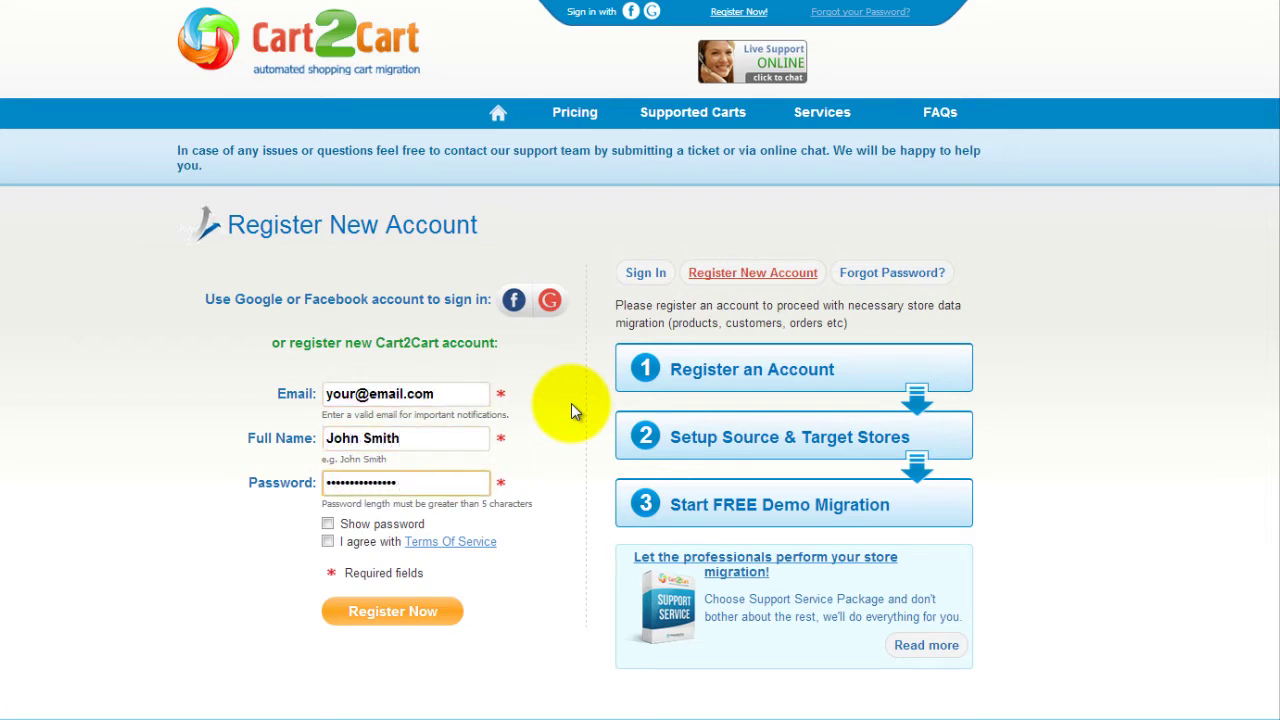
left_click(330, 541)
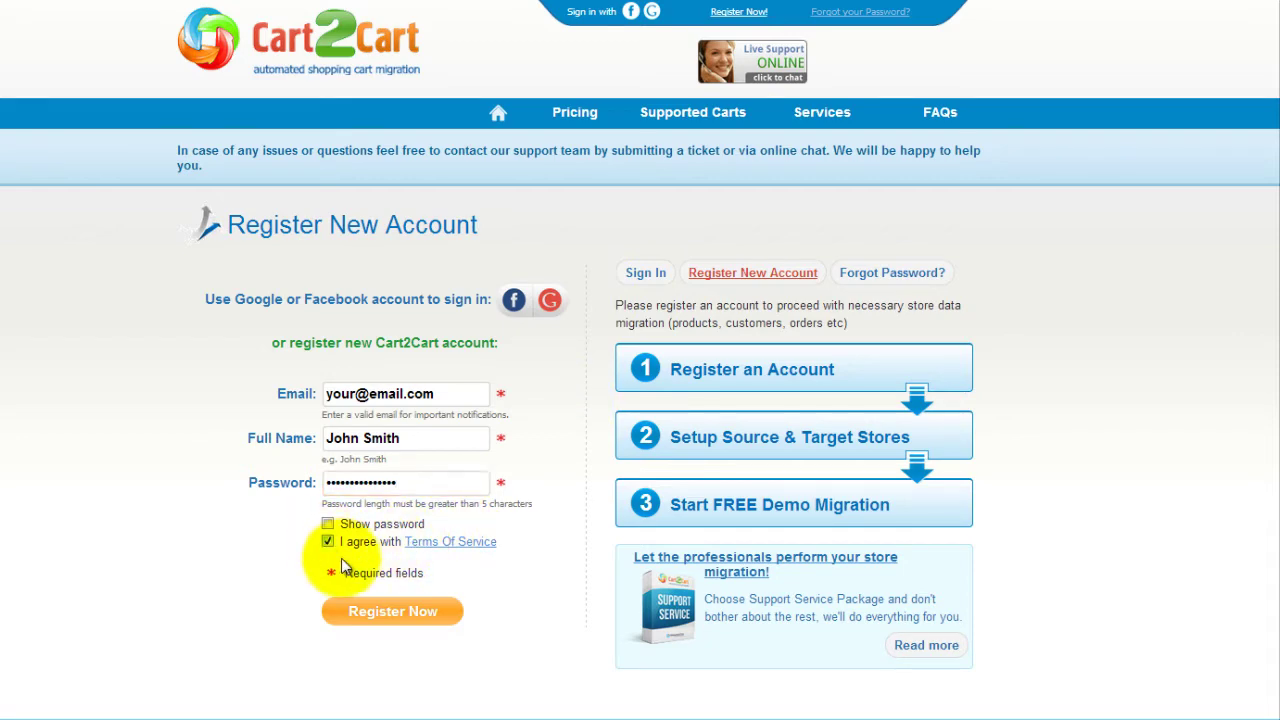
- Submit the registration to reach the signed-in My Migrations page
left_click(392, 612)
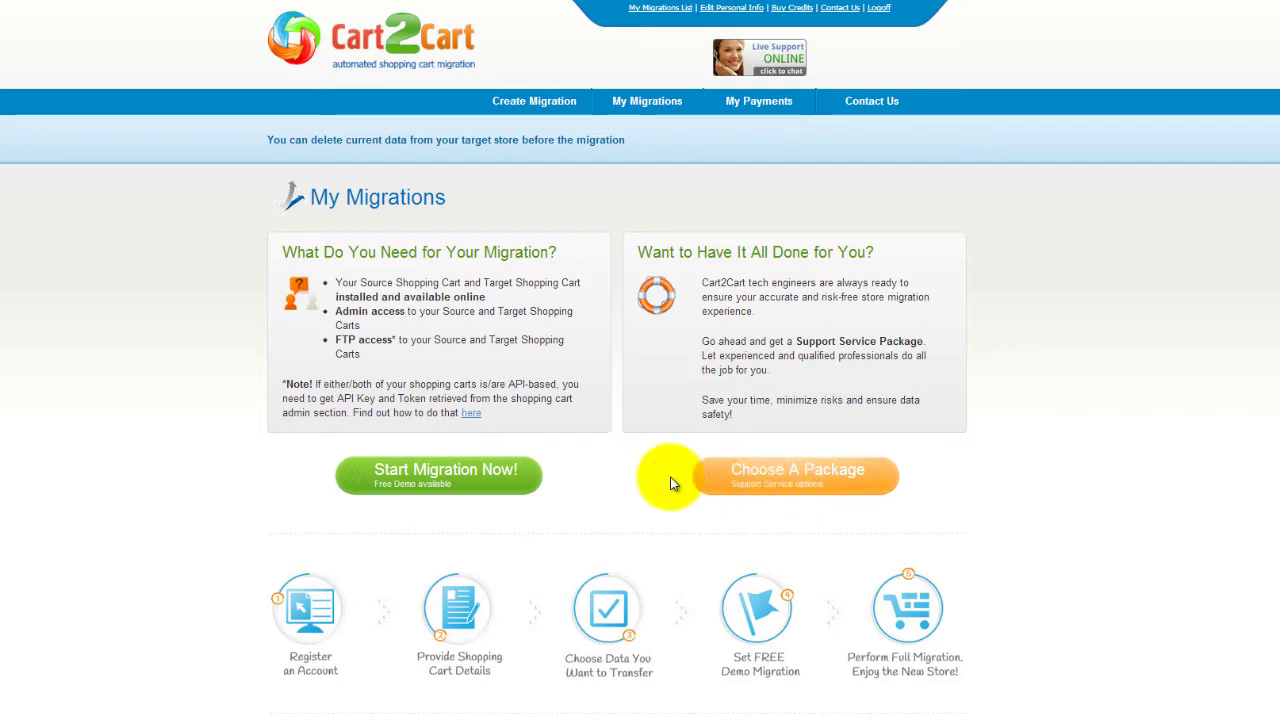
left_click(481, 493)
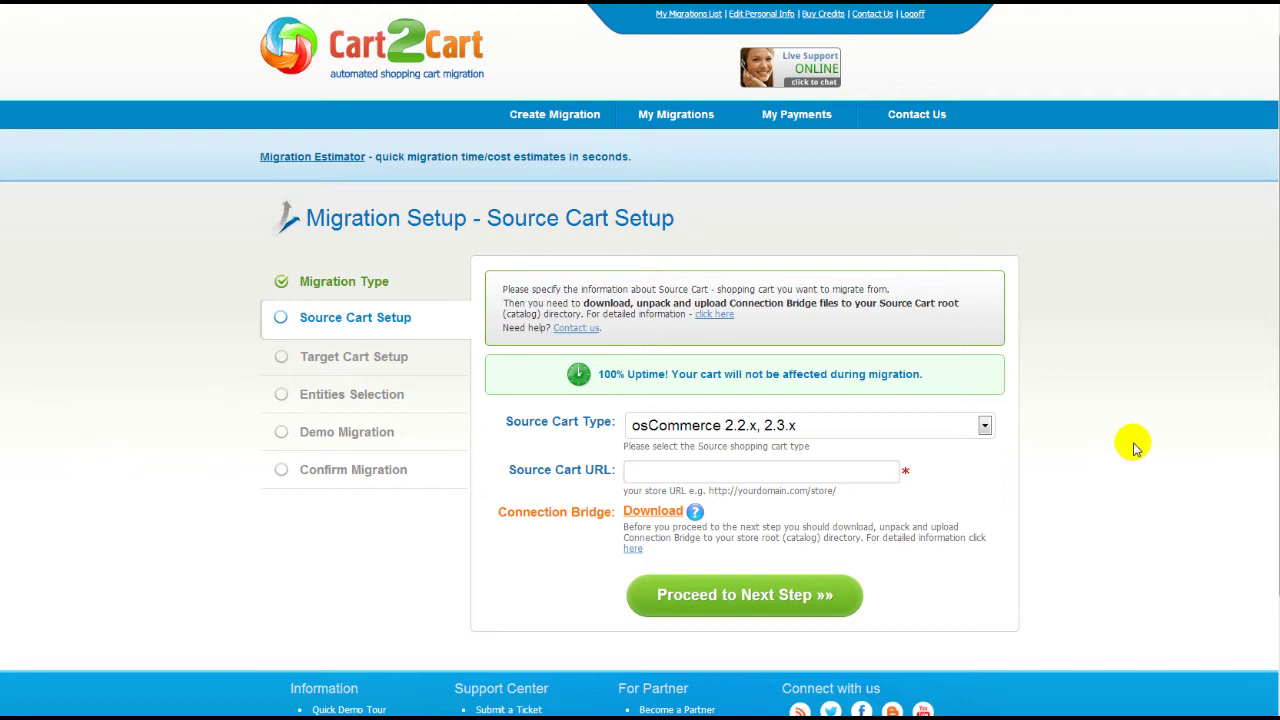
left_click(985, 428)
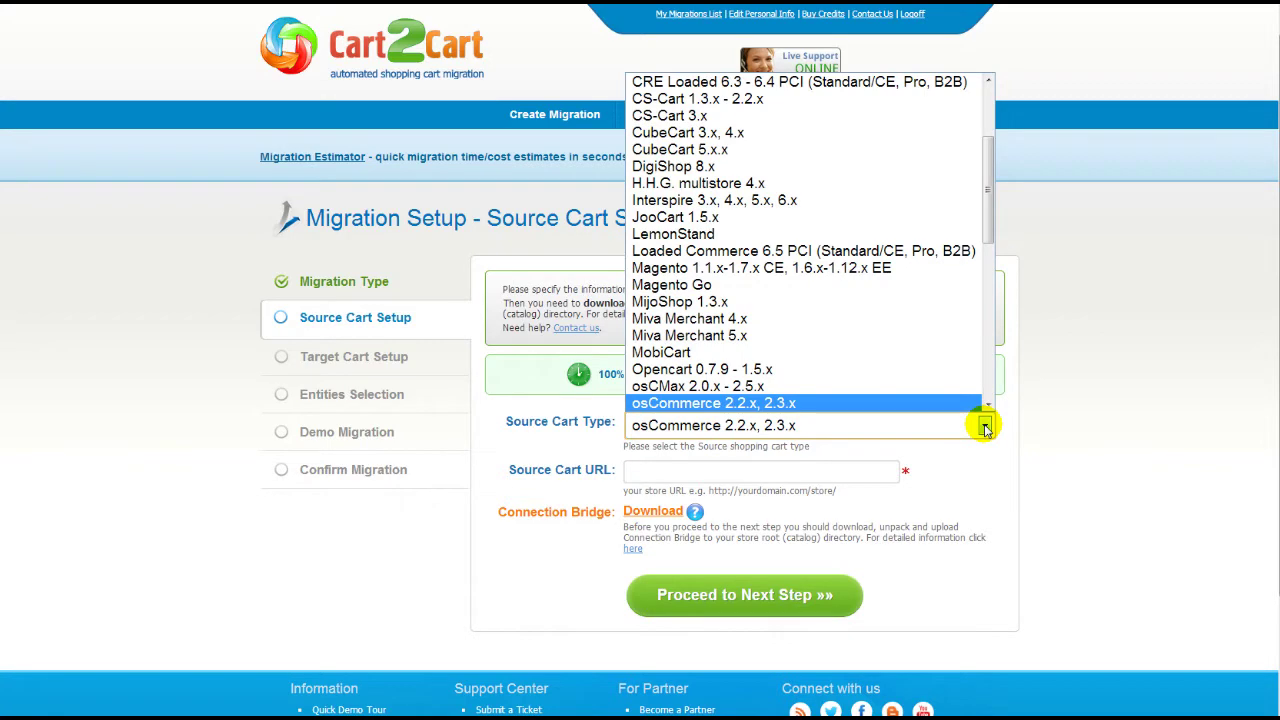
left_click(955, 269)
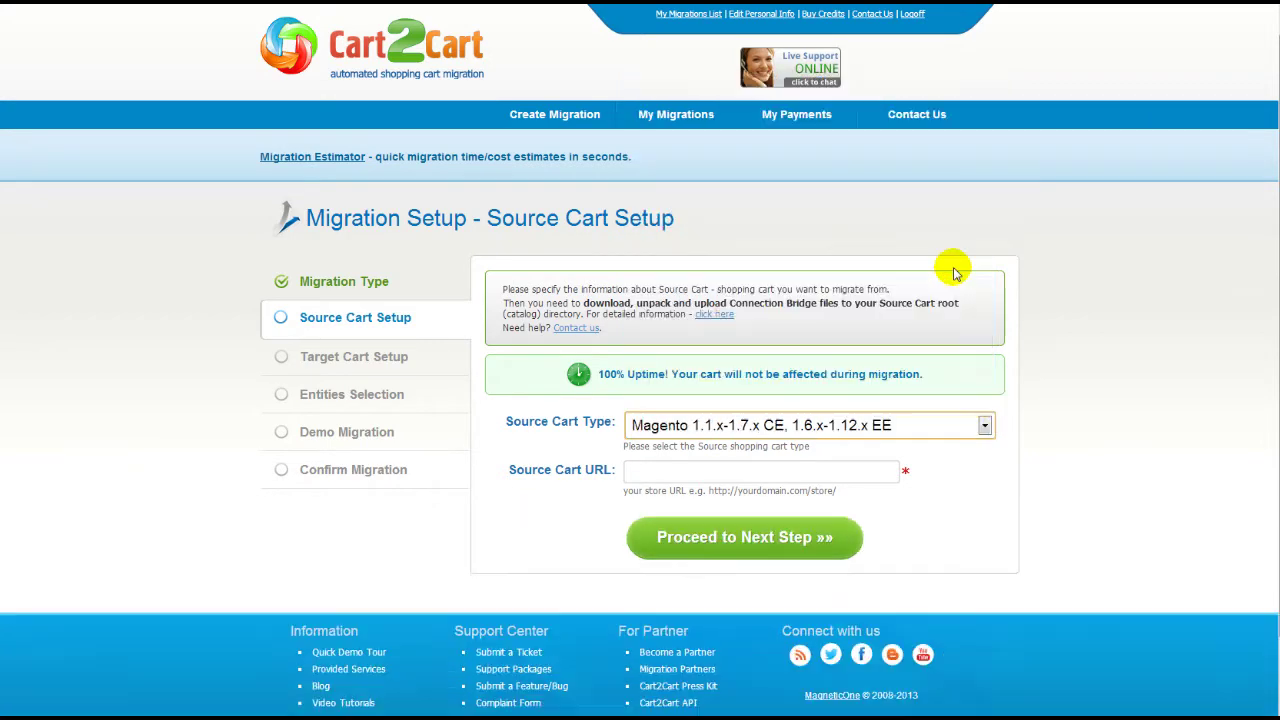
left_click(772, 471)
type("www")
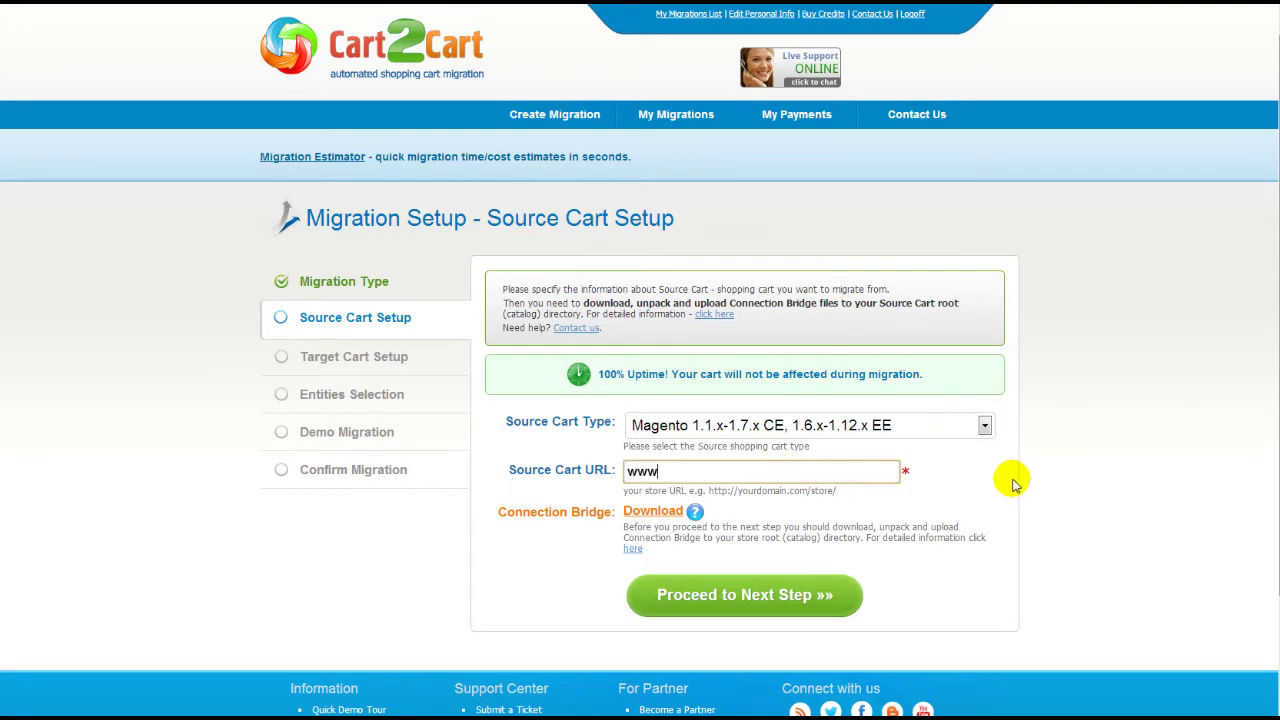
type(".your-source-magen")
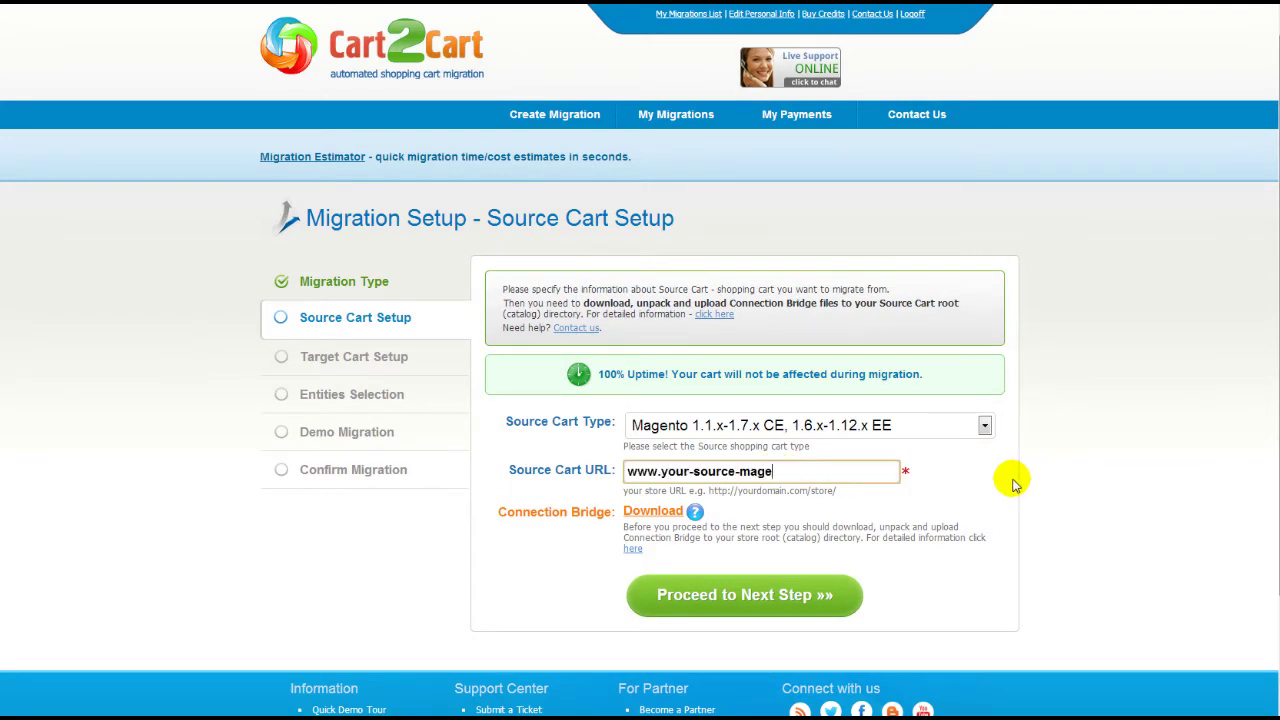
type("to-store.com")
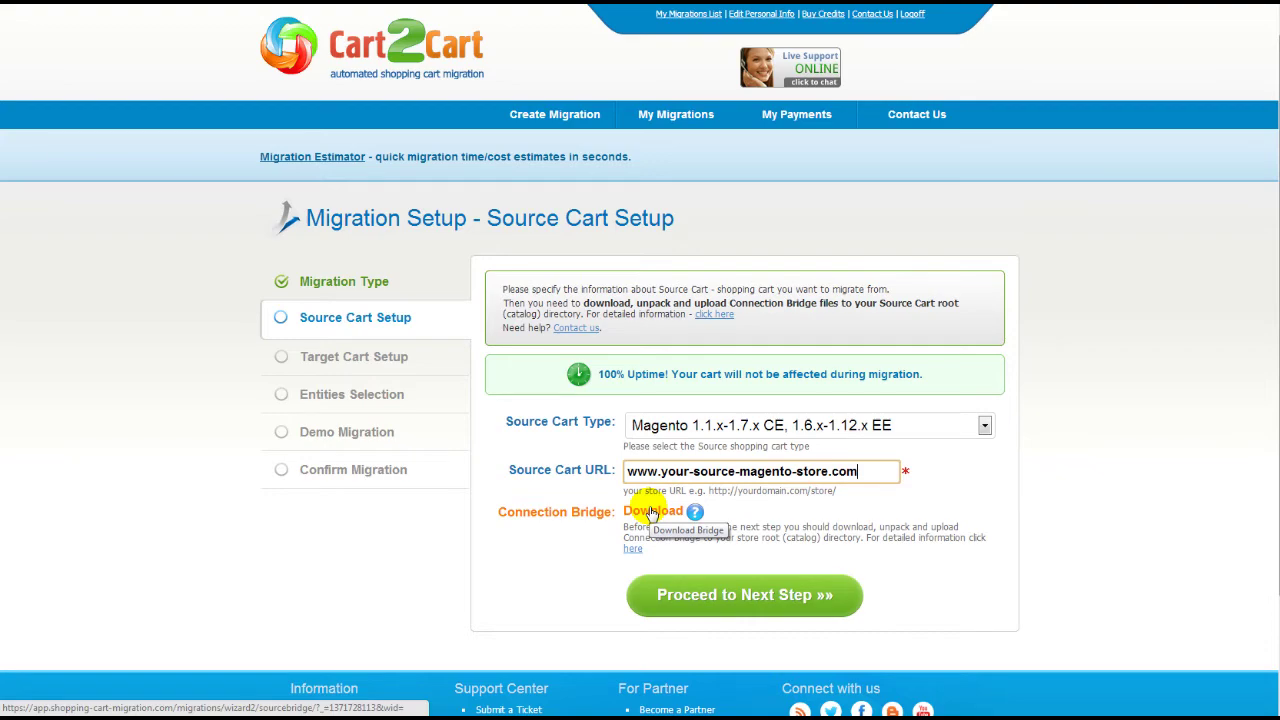
left_click(633, 549)
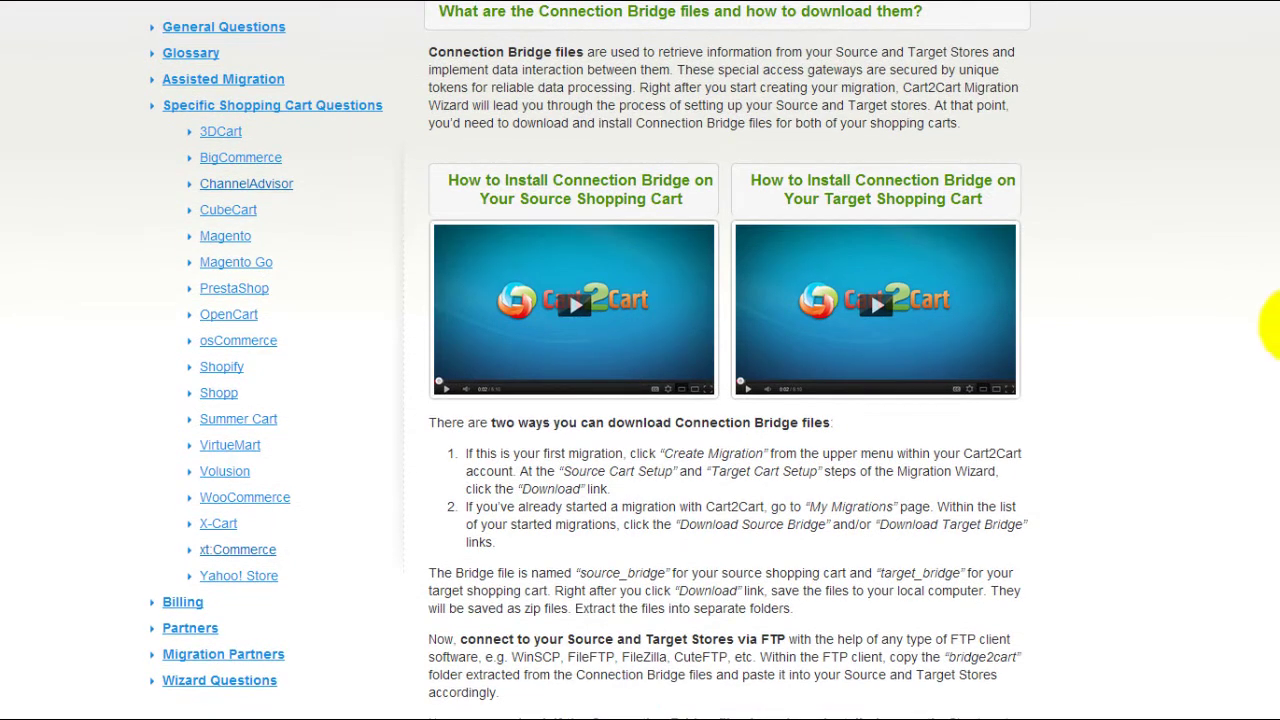
left_click(893, 320)
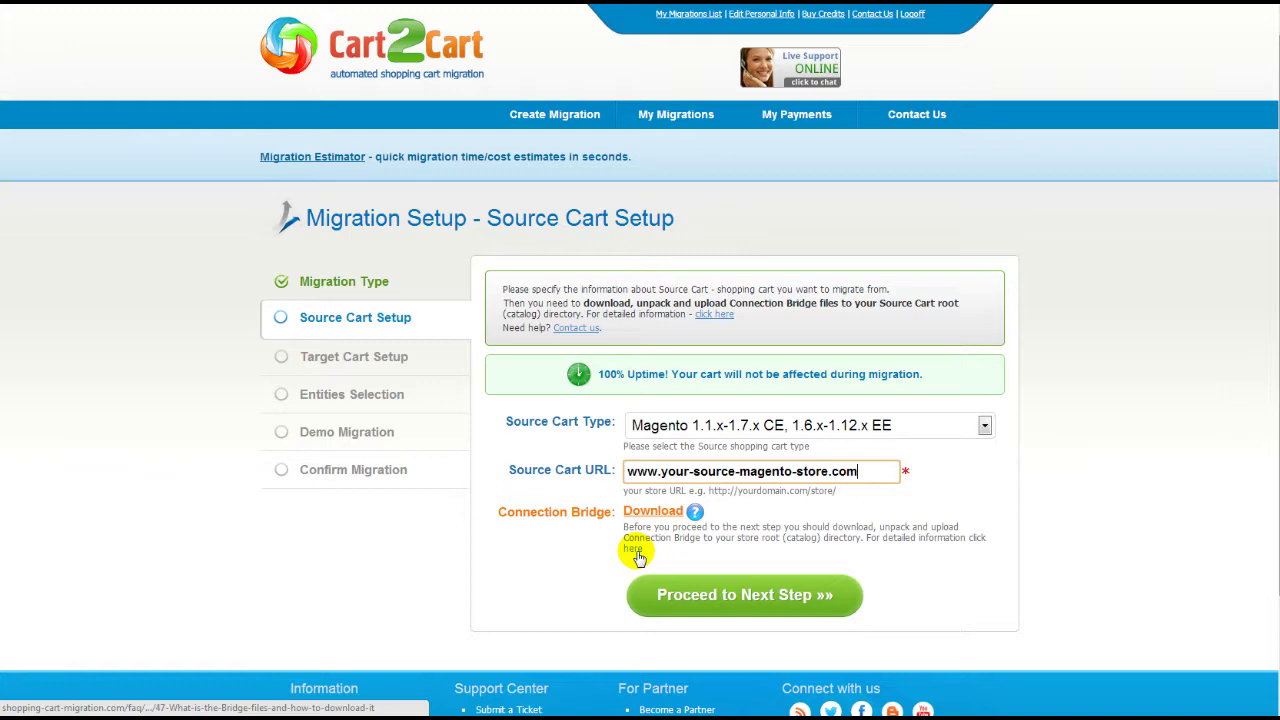
left_click(745, 598)
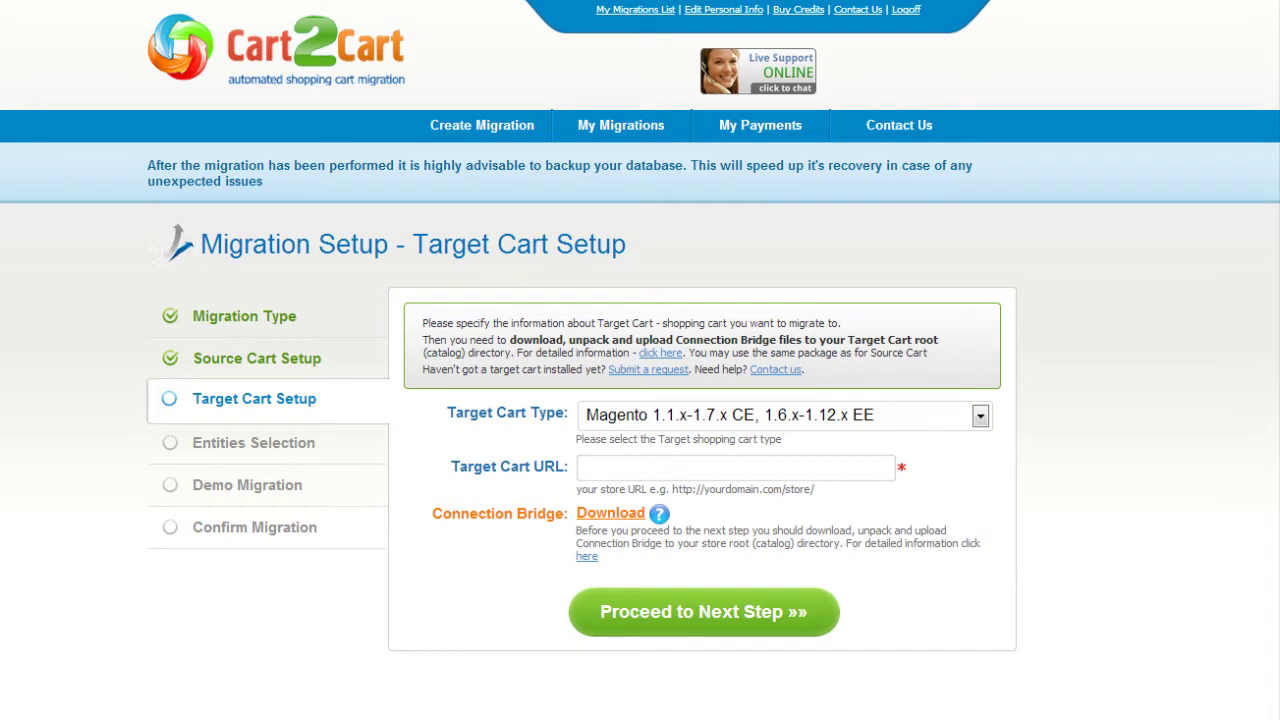
left_click(981, 418)
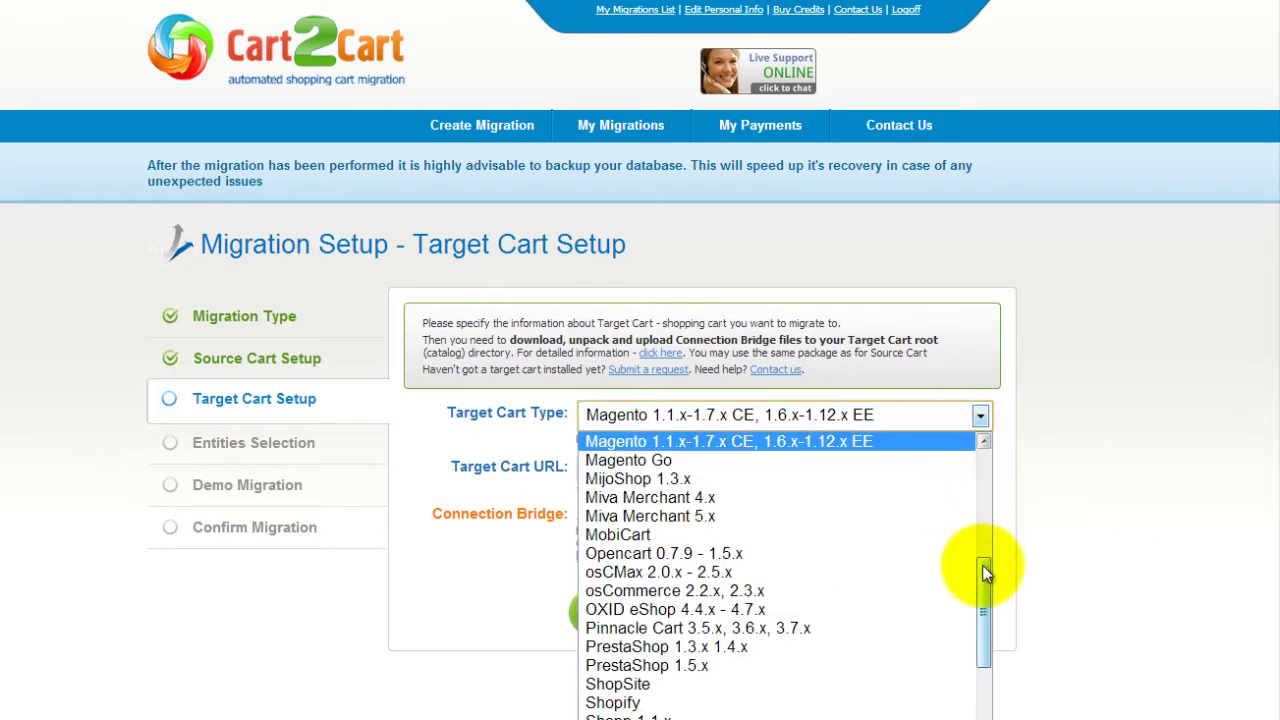
left_click_drag(985, 572, 985, 604)
left_click(888, 541)
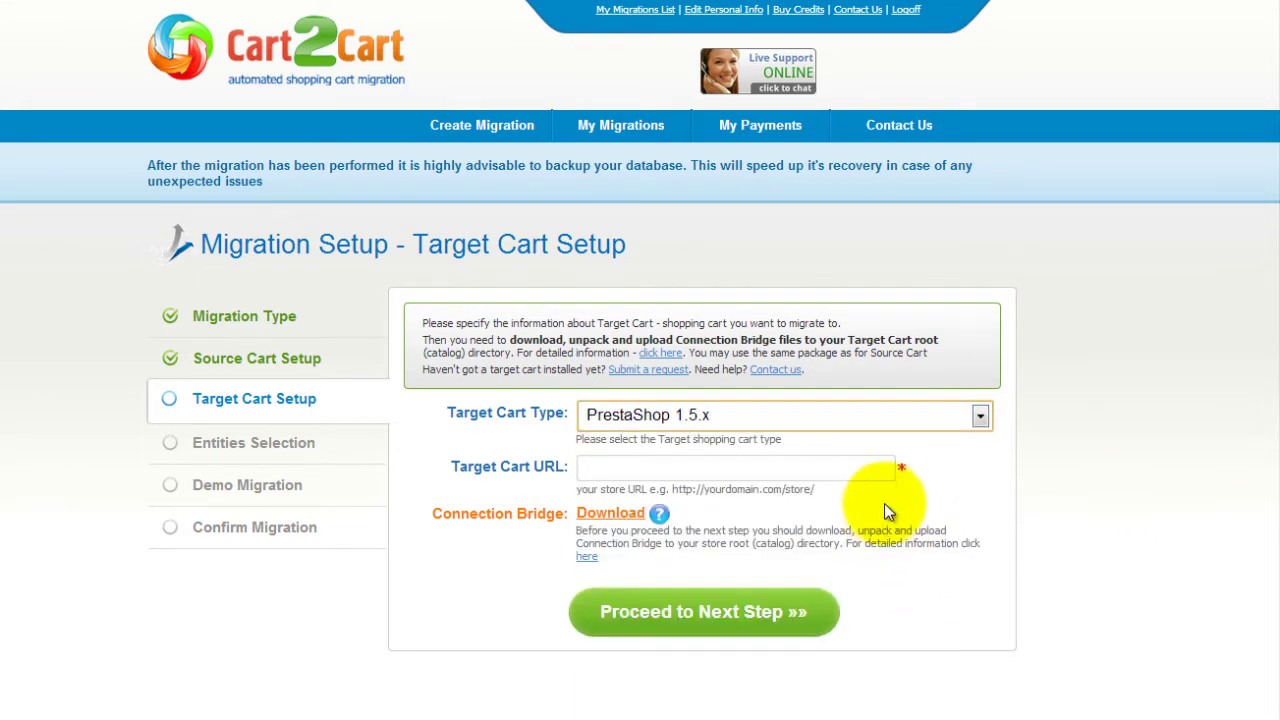
left_click(871, 469)
type("www.your-target-pre")
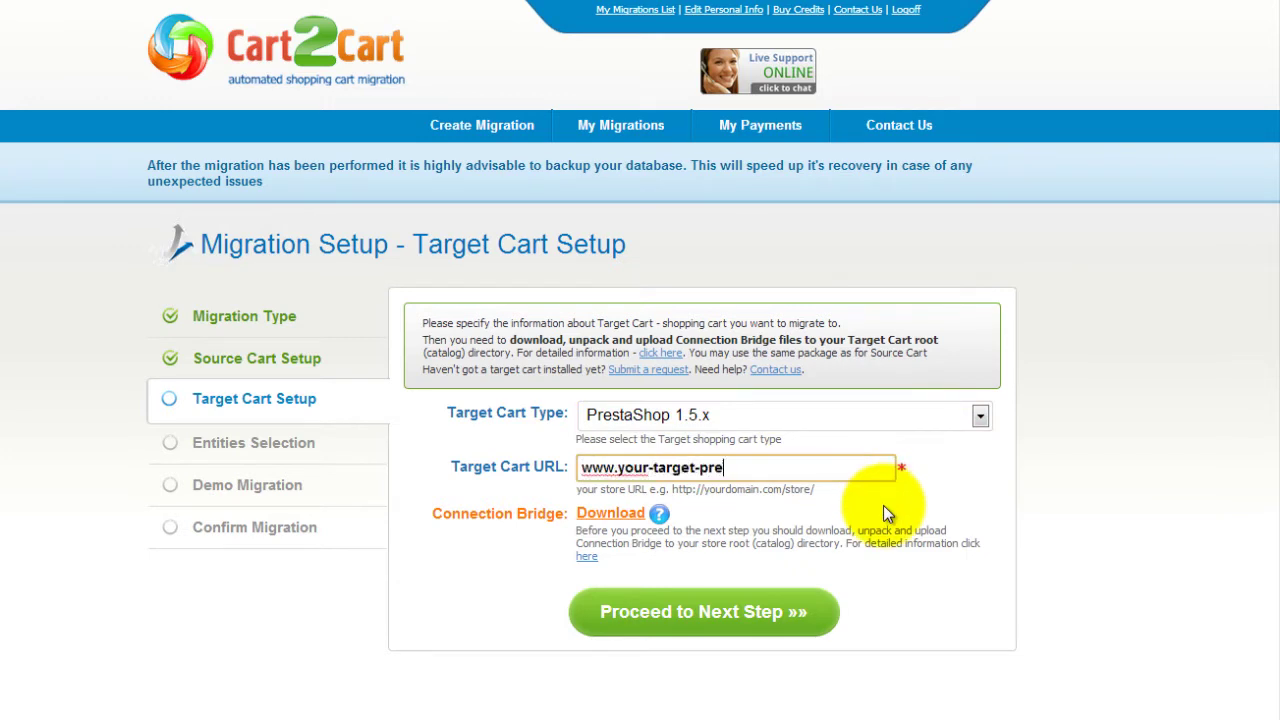
type("stashop-store.com")
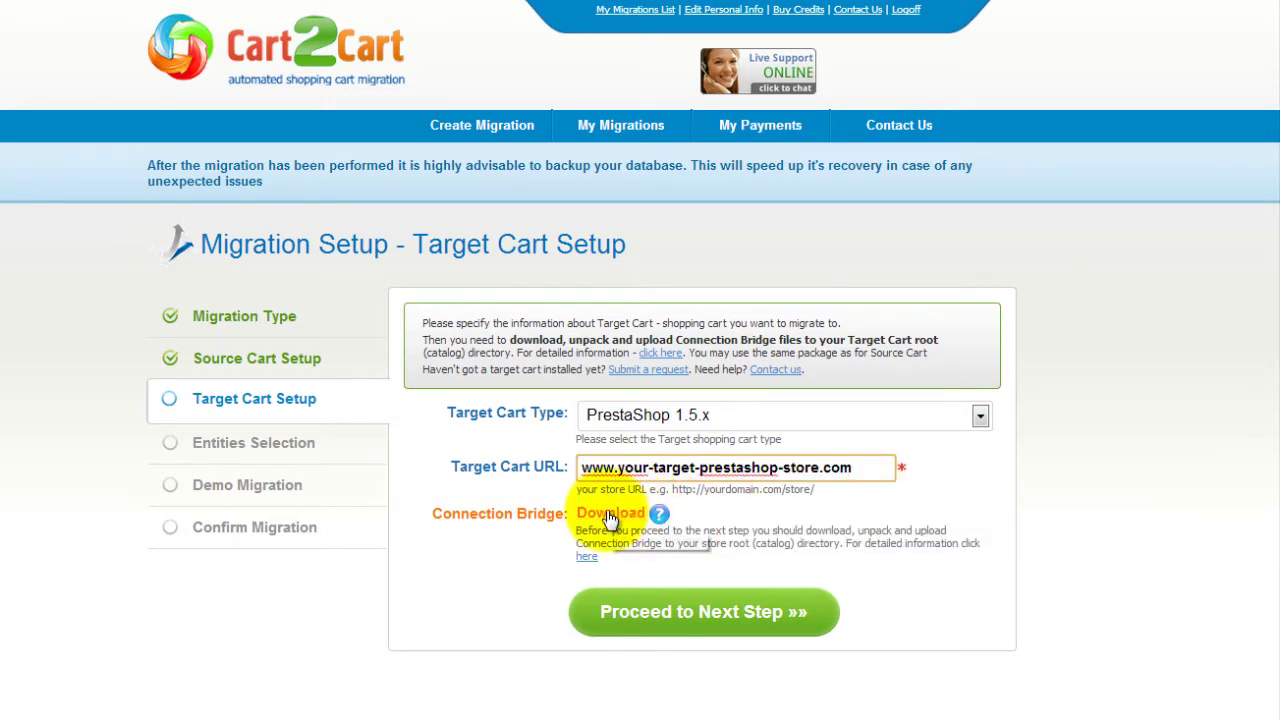
- Select every entity for migration, leaving clear-target-data and product SEO URL options off
left_click(679, 606)
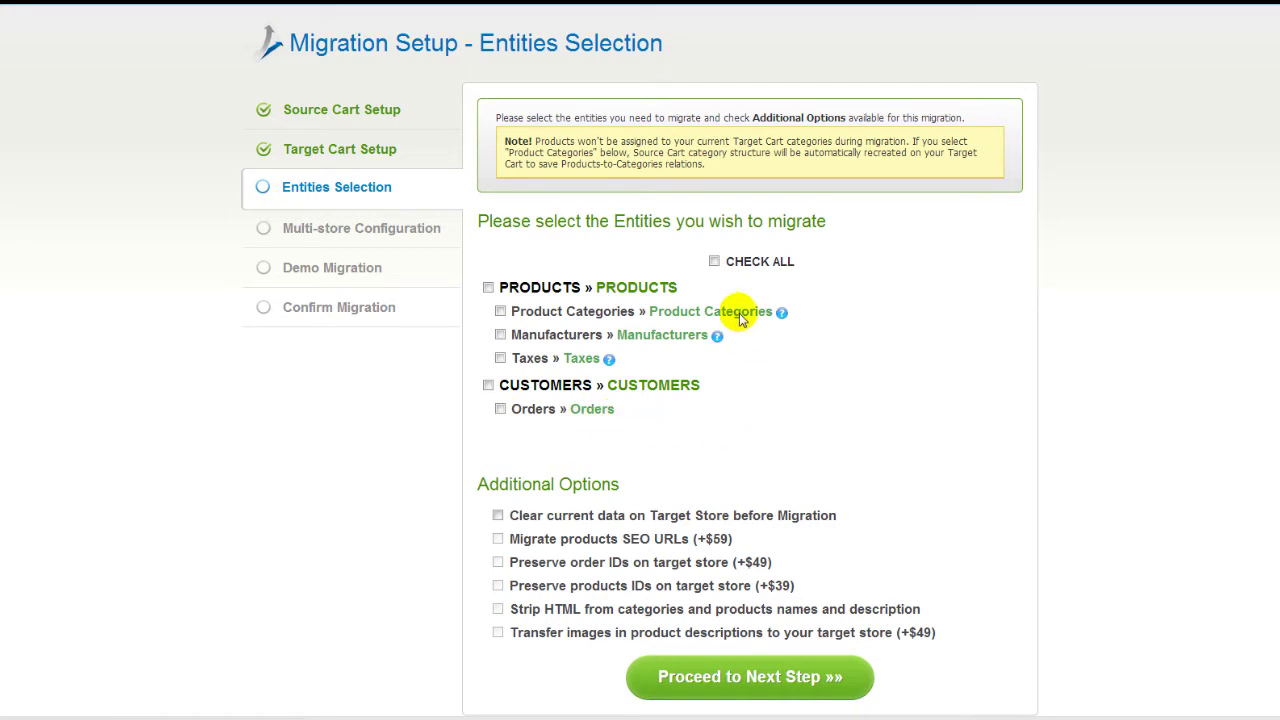
left_click(714, 262)
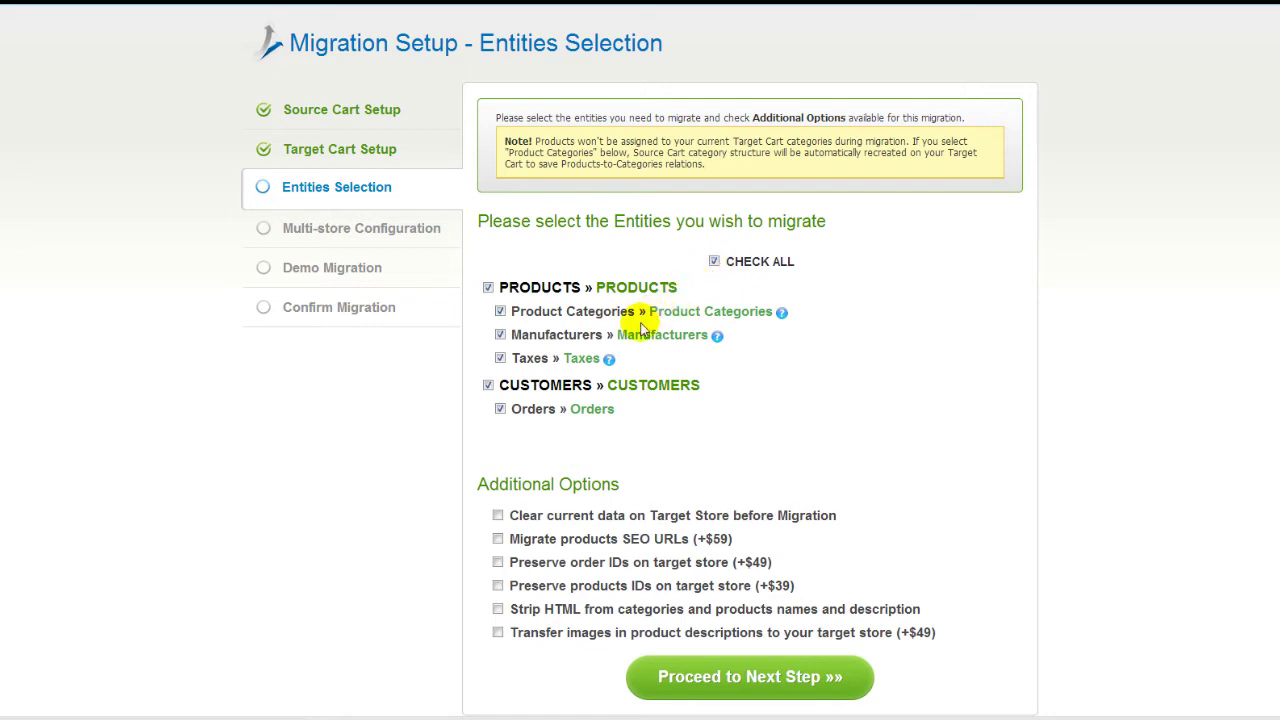
left_click(497, 518)
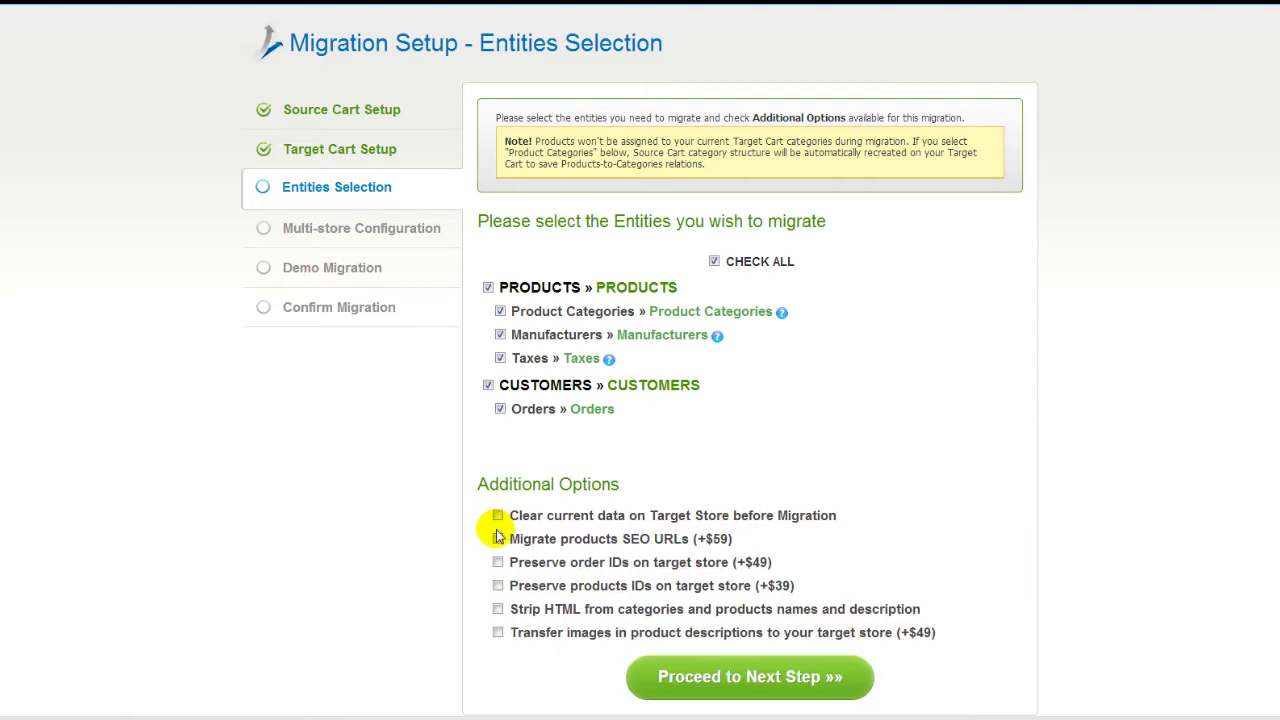
left_click(497, 539)
left_click(497, 540)
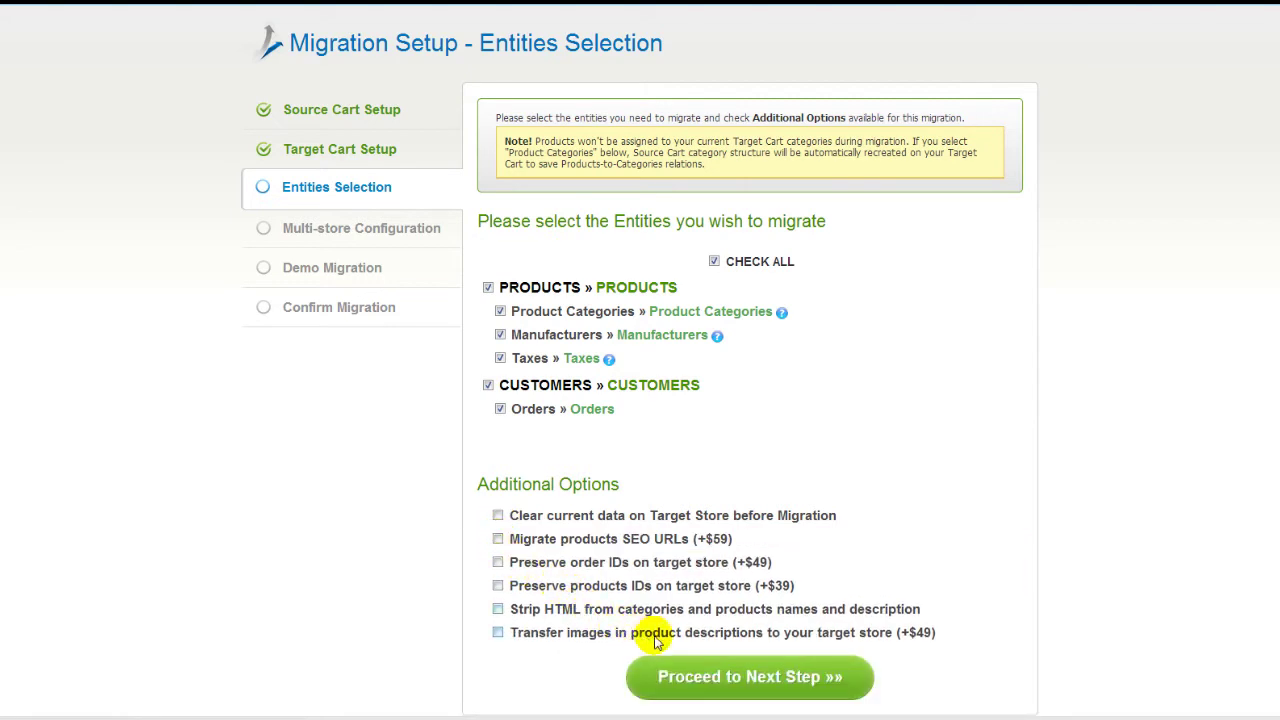
left_click(752, 688)
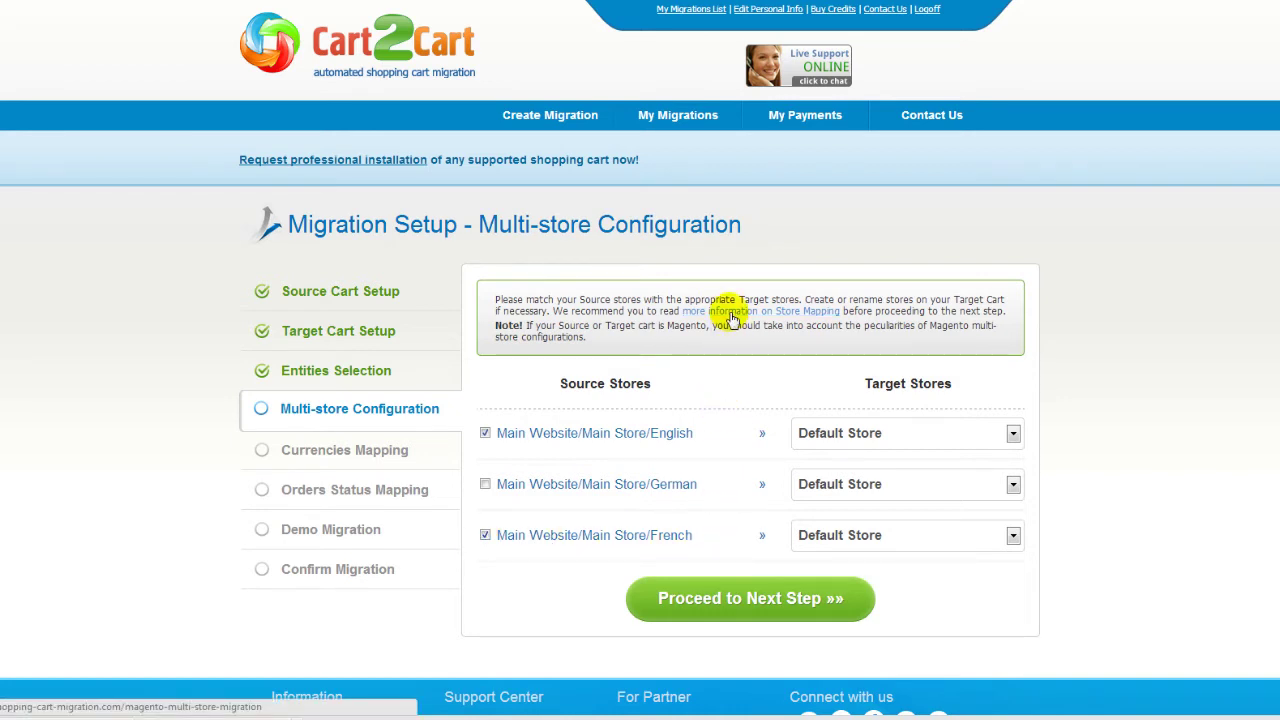
- Exclude the French store view and keep US Dollar mapped to Dollar
left_click(485, 535)
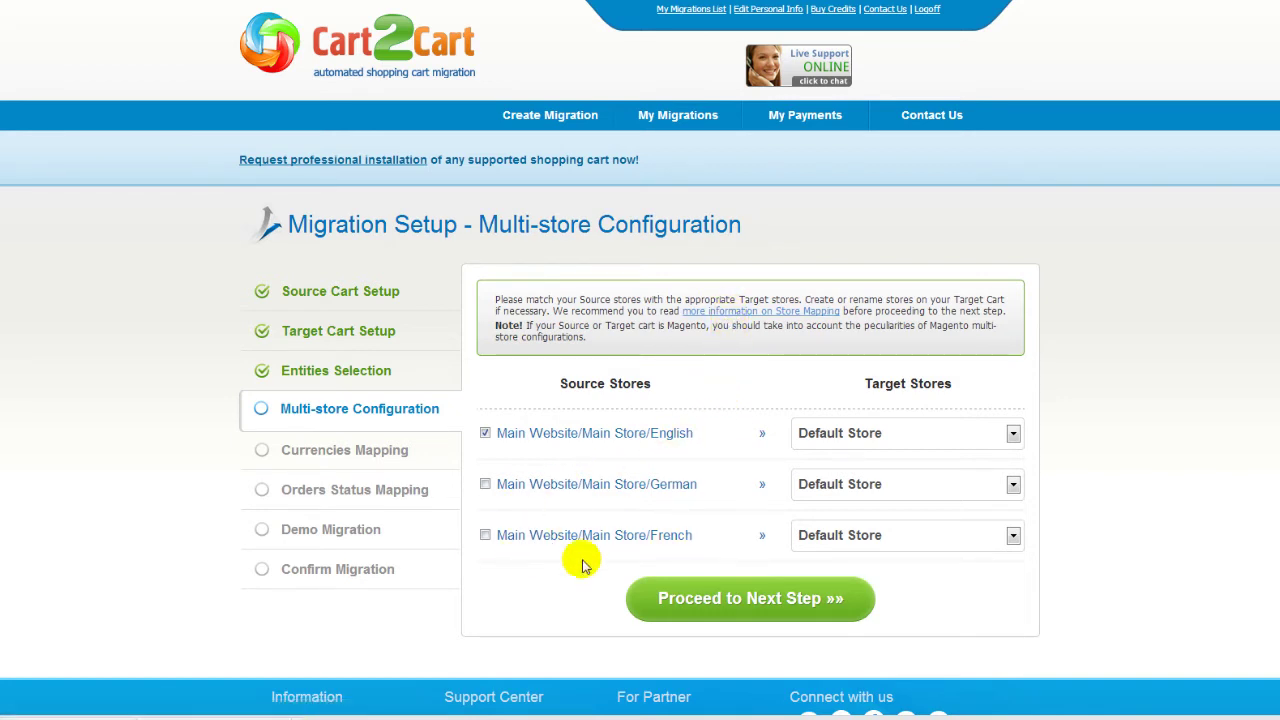
left_click(725, 599)
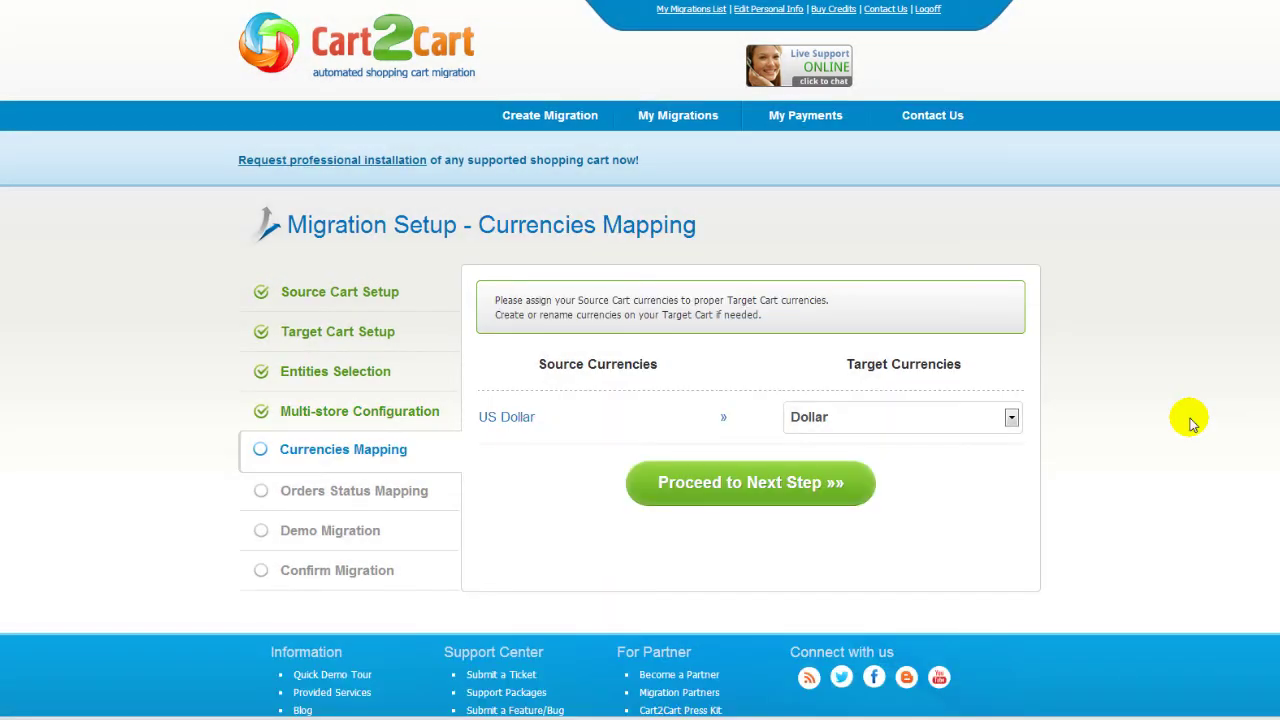
left_click(1009, 424)
left_click(1009, 424)
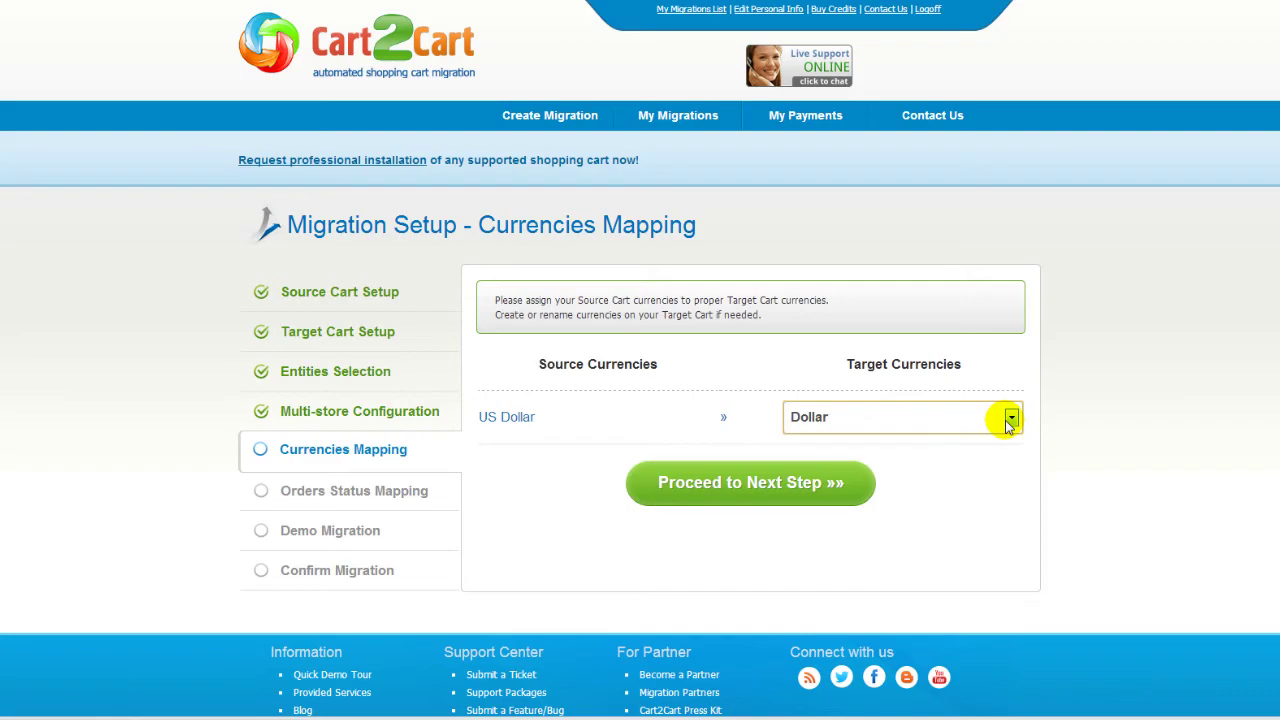
- Map Canceled to Canceled, Closed to Payment accepted, Complete to Delivered, and submit
left_click(770, 482)
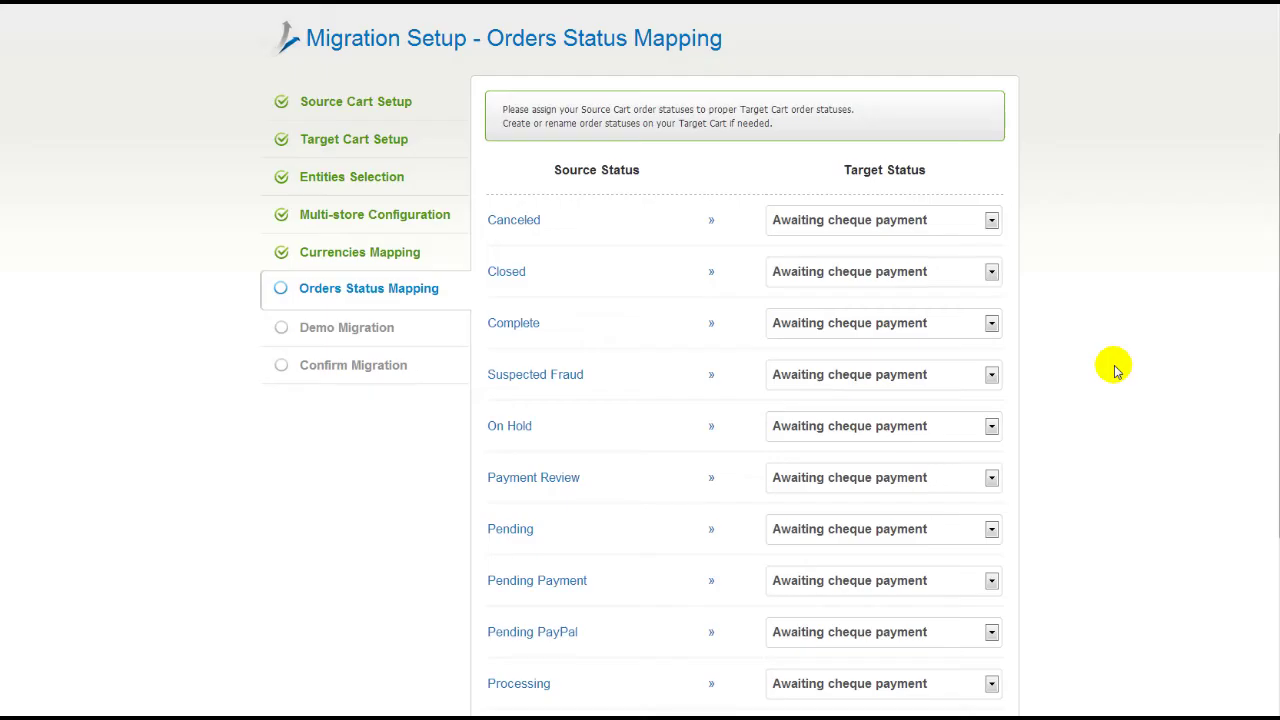
left_click(991, 220)
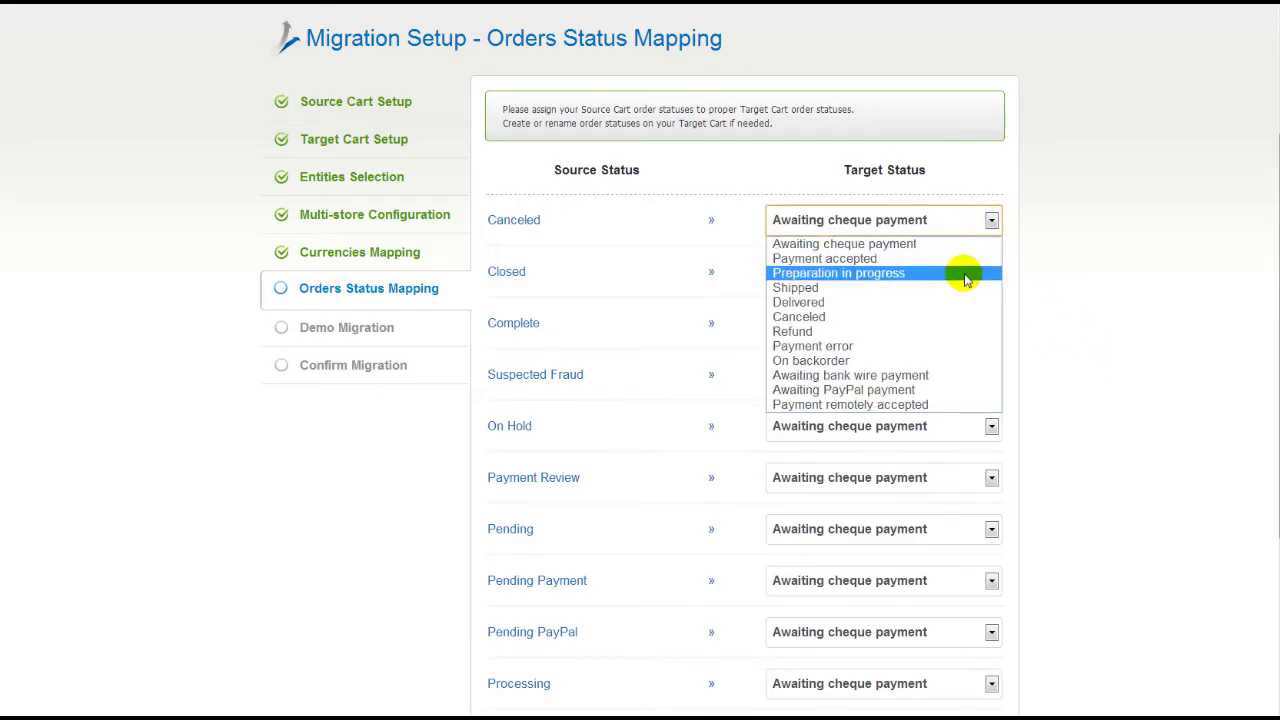
left_click(955, 321)
left_click(990, 272)
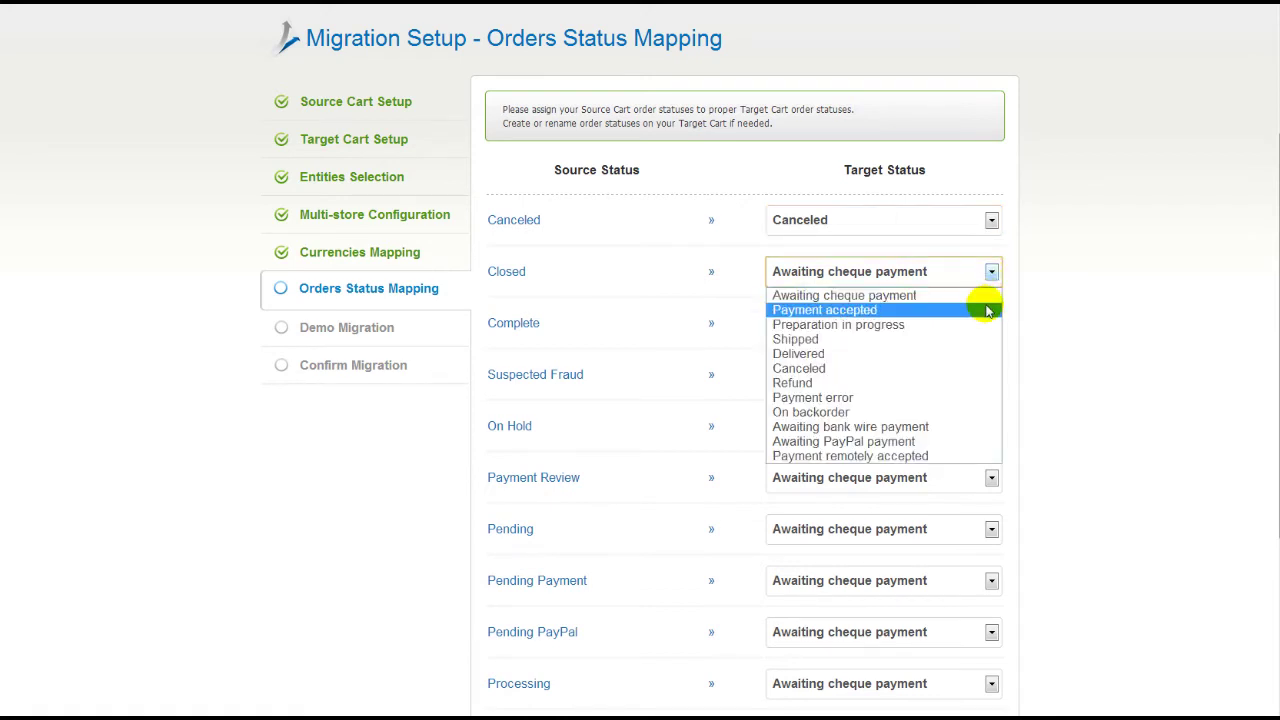
left_click(987, 311)
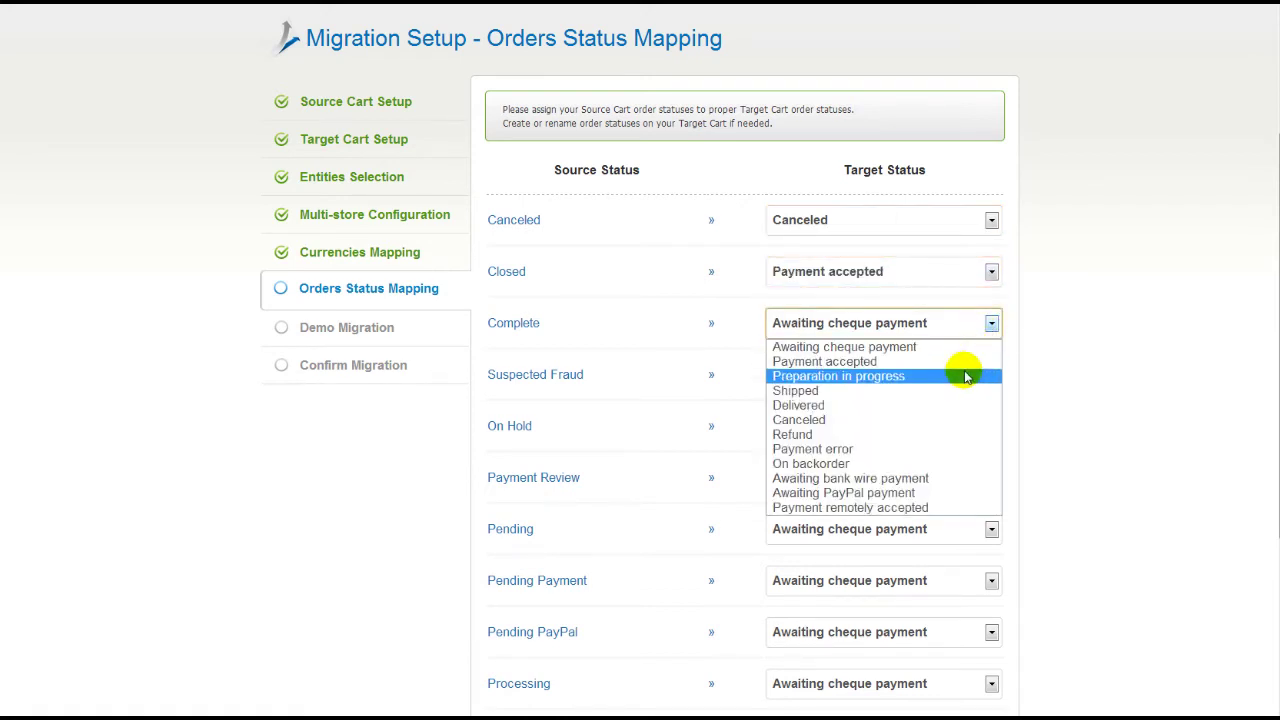
left_click(944, 406)
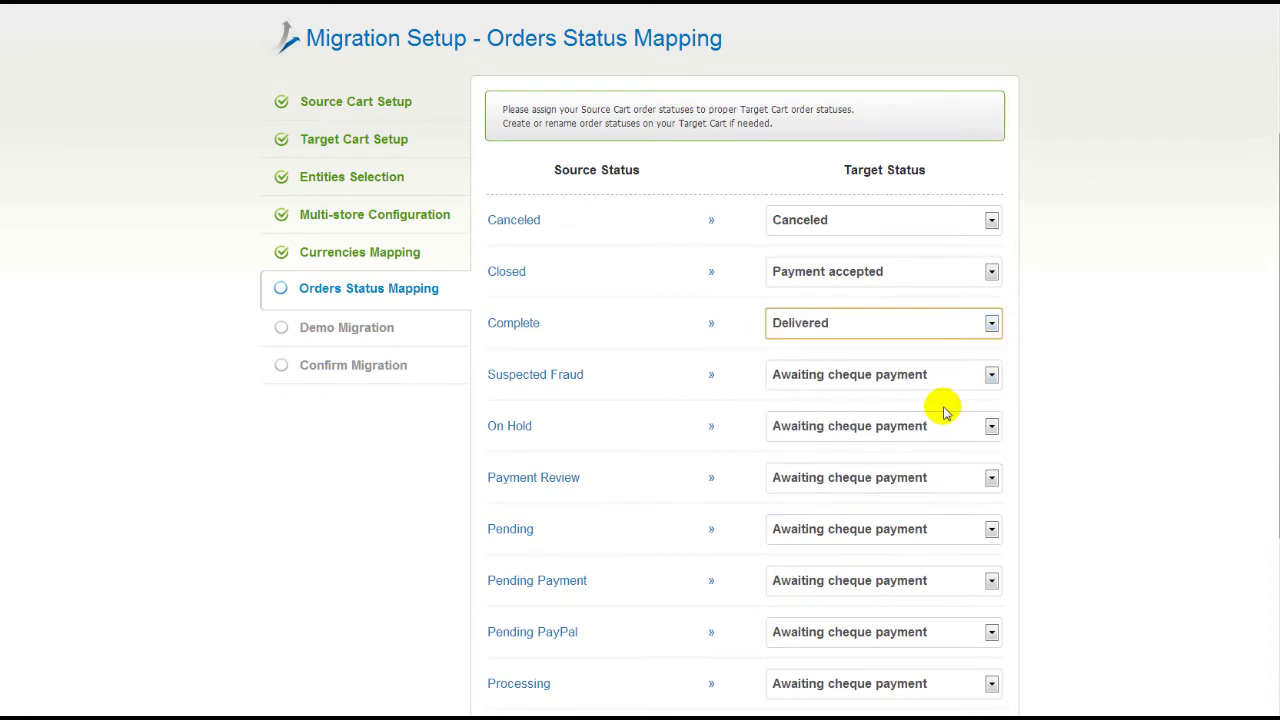
scroll(1266, 480, "down", 4)
left_click(743, 546)
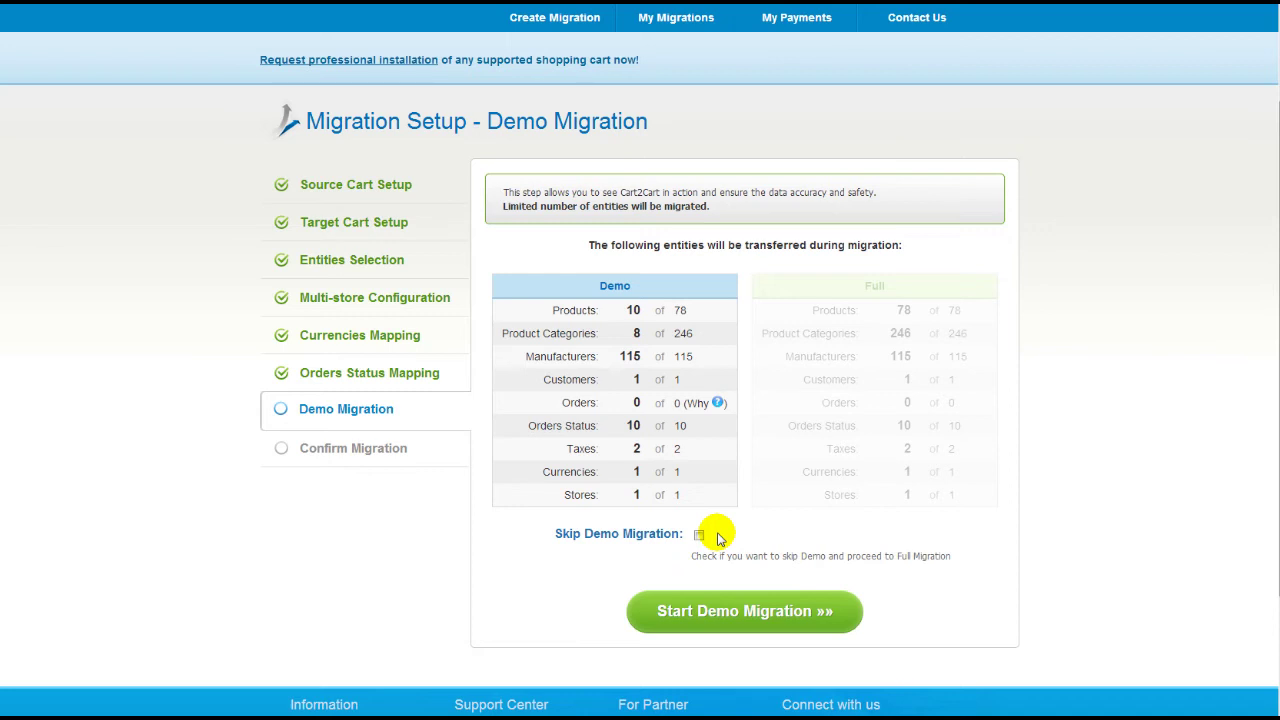
- Start the demo migration and wait for its success report
left_click(770, 613)
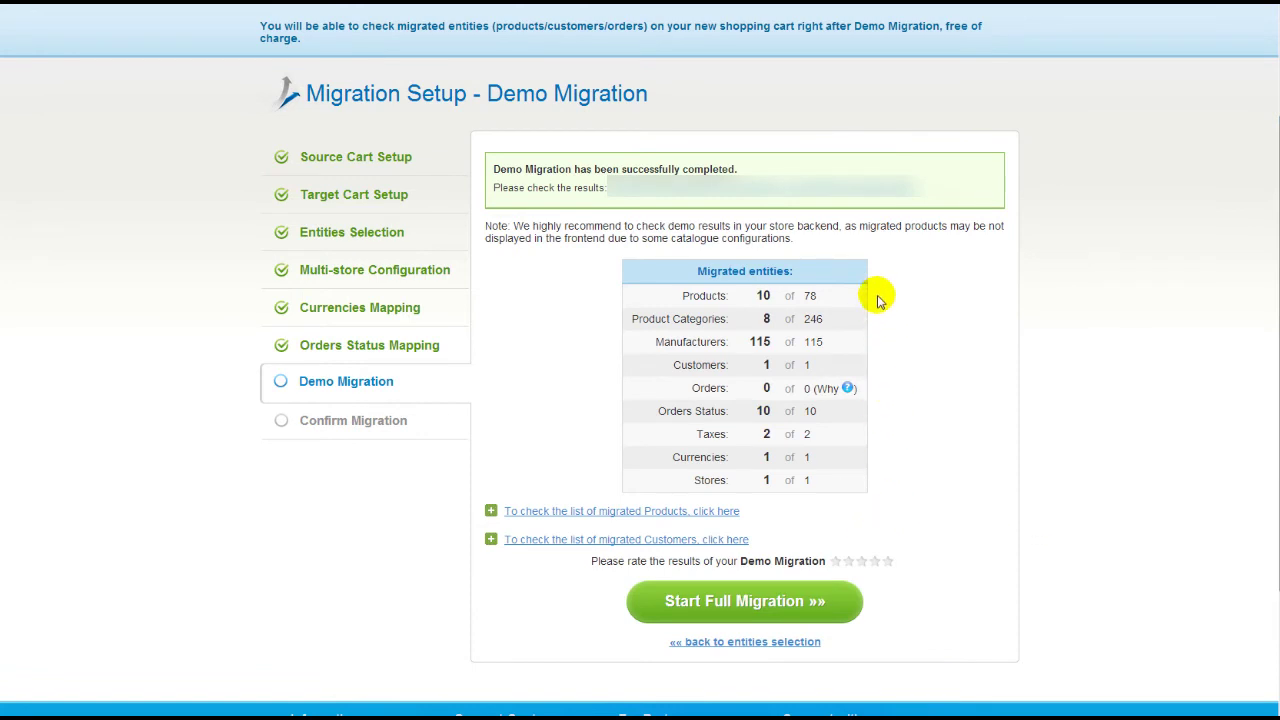
- Inspect the migrated products and customers lists and the store frontend, then confirm full migration
left_click(724, 516)
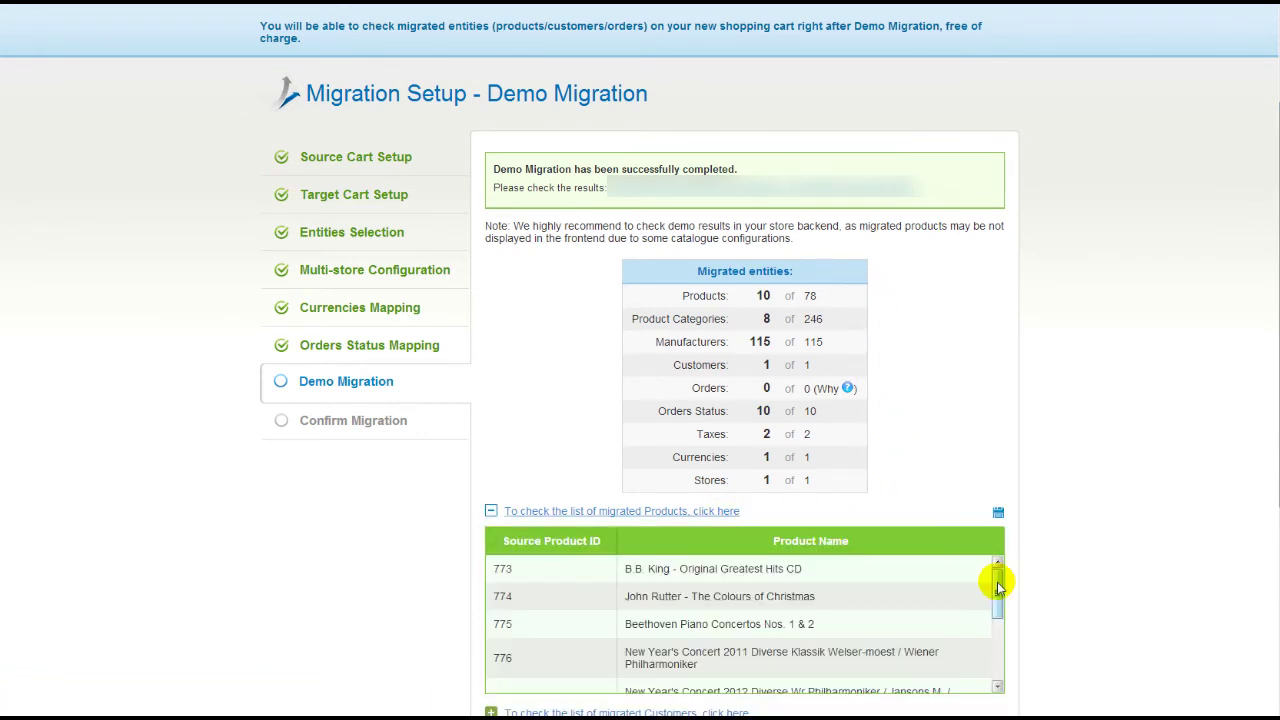
mouse_move(994, 580)
left_mouse_down()
mouse_move(996, 648)
mouse_move(997, 571)
left_mouse_up()
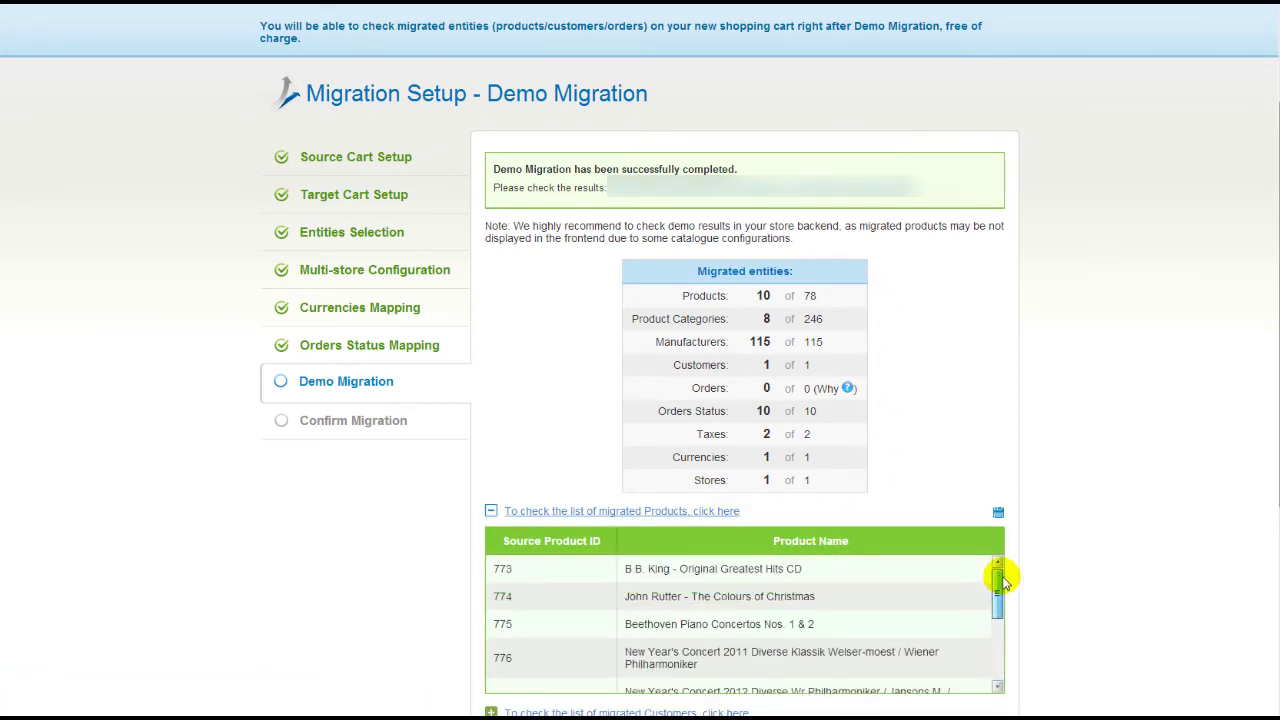
left_click(685, 512)
left_click(684, 541)
left_click(598, 537)
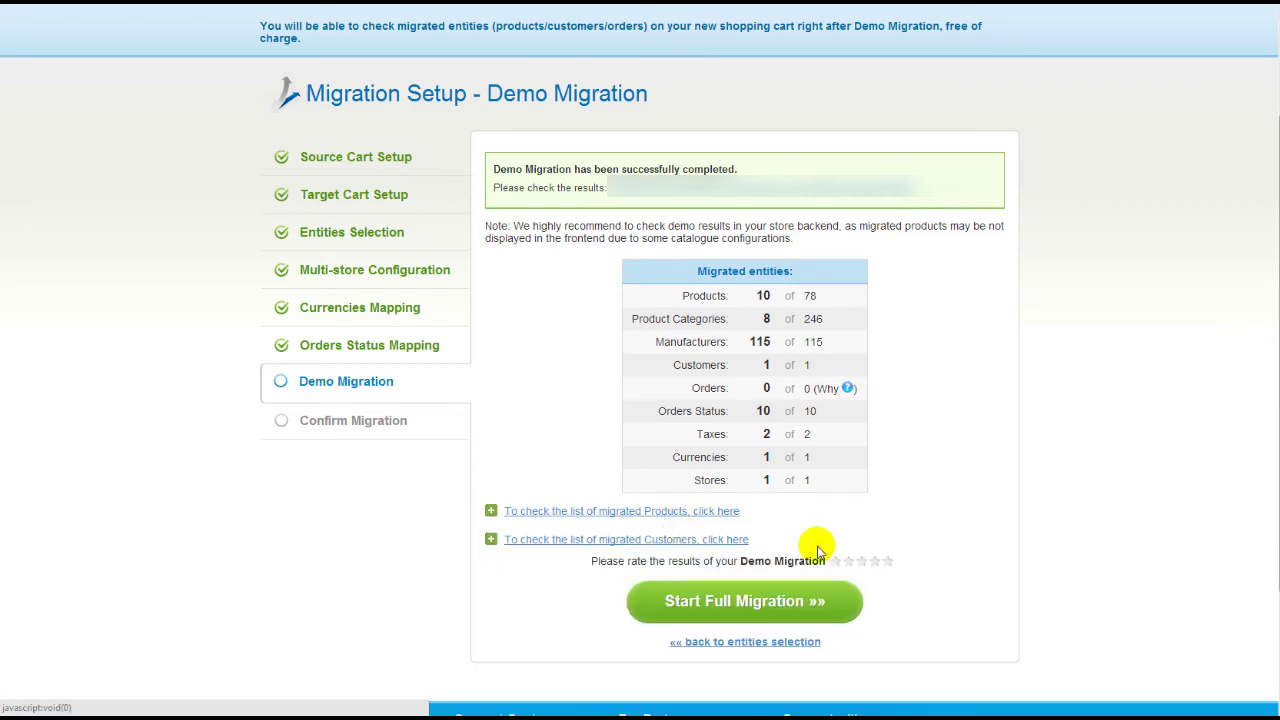
left_click(900, 198)
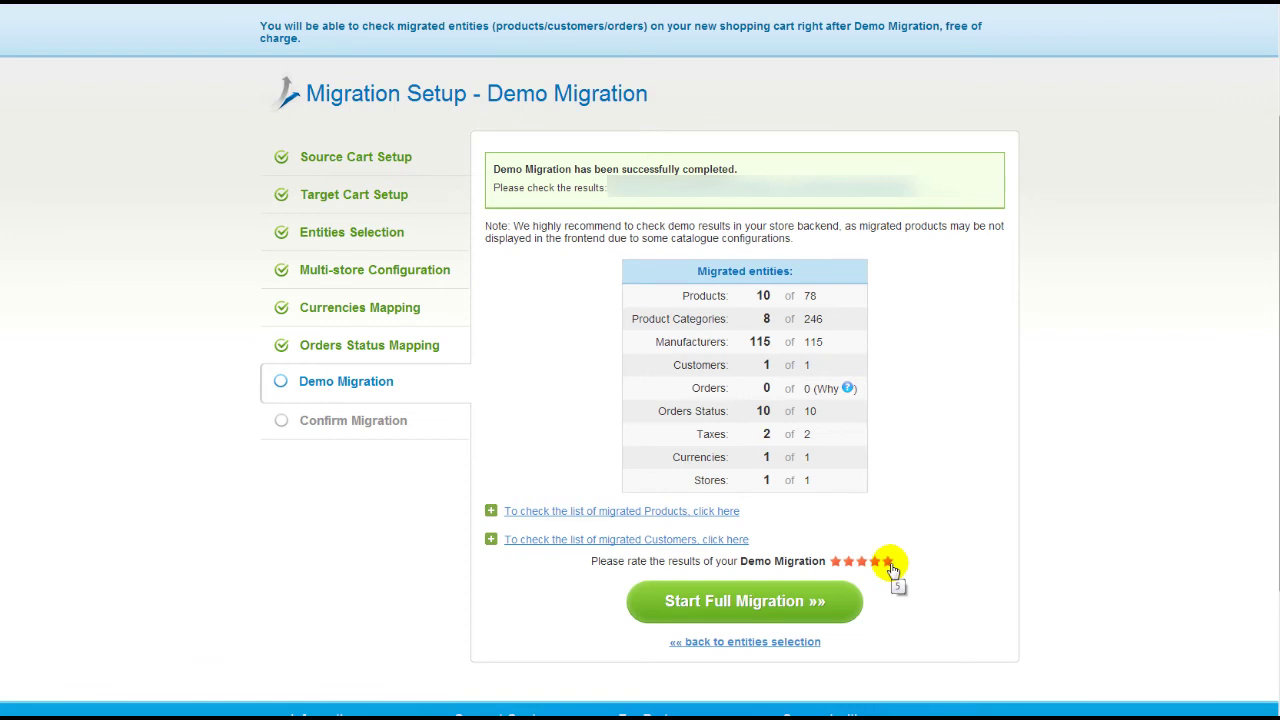
left_click(808, 599)
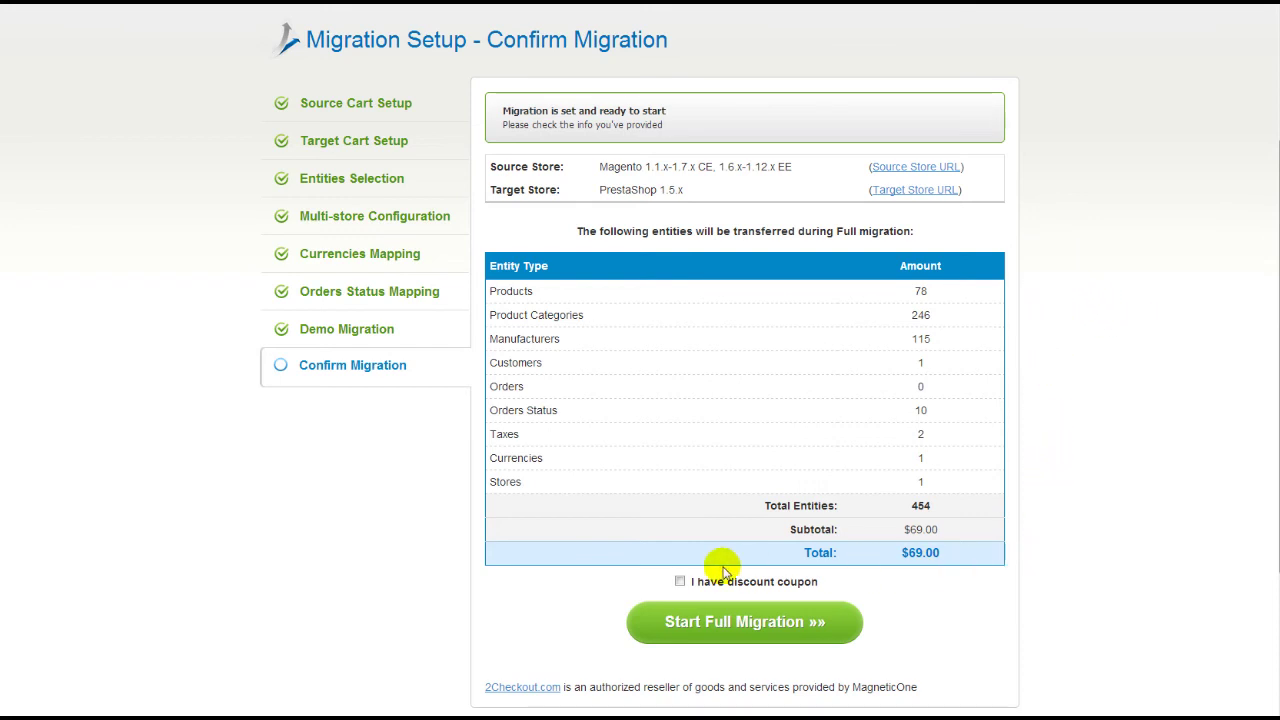
- Launch the full migration with no discount coupon applied
left_click(679, 581)
left_click(679, 581)
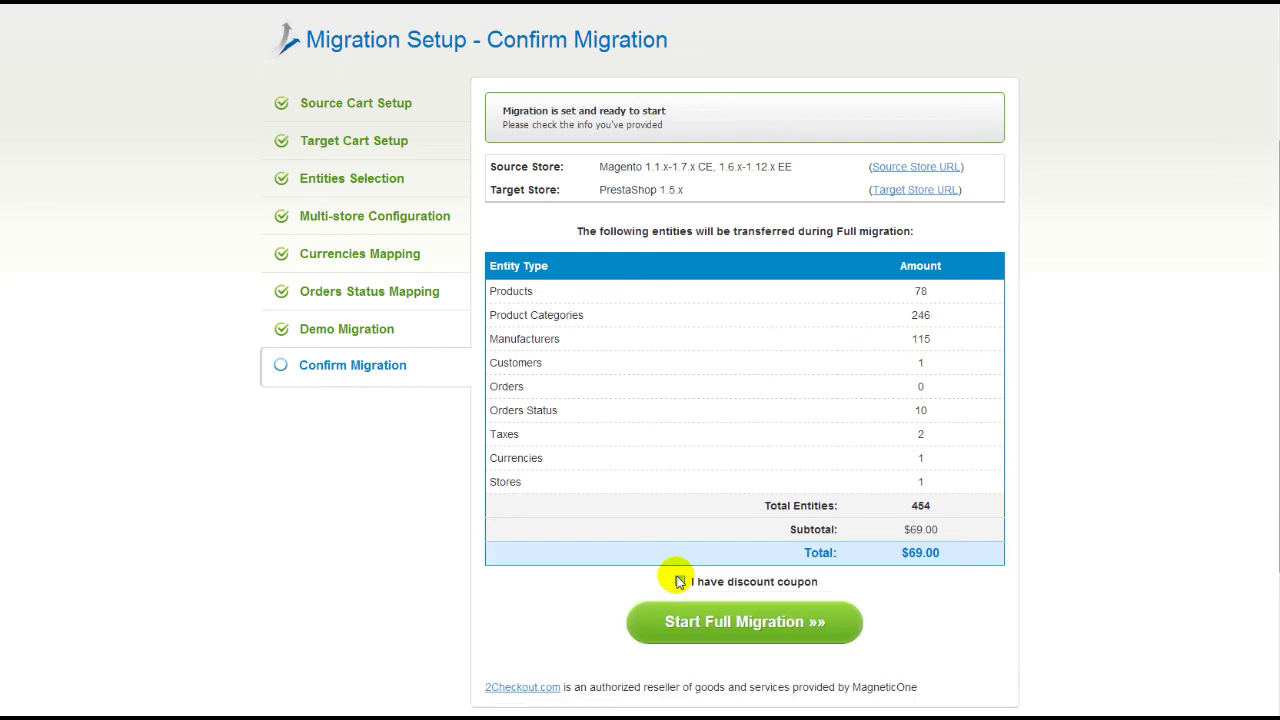
left_click(727, 624)
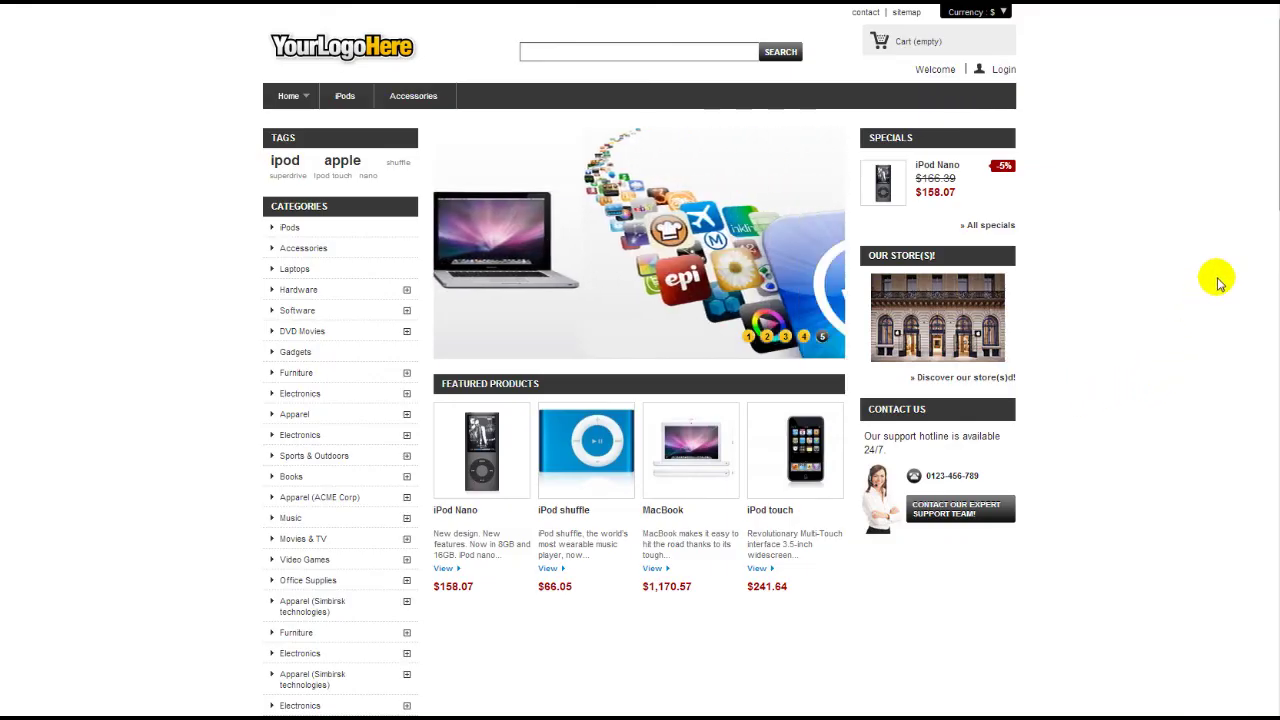
- Scroll down the PrestaShop homepage to view the migrated category list and featured products with prices
scroll(640, 360, "down", 1)
scroll(640, 360, "down", 1)
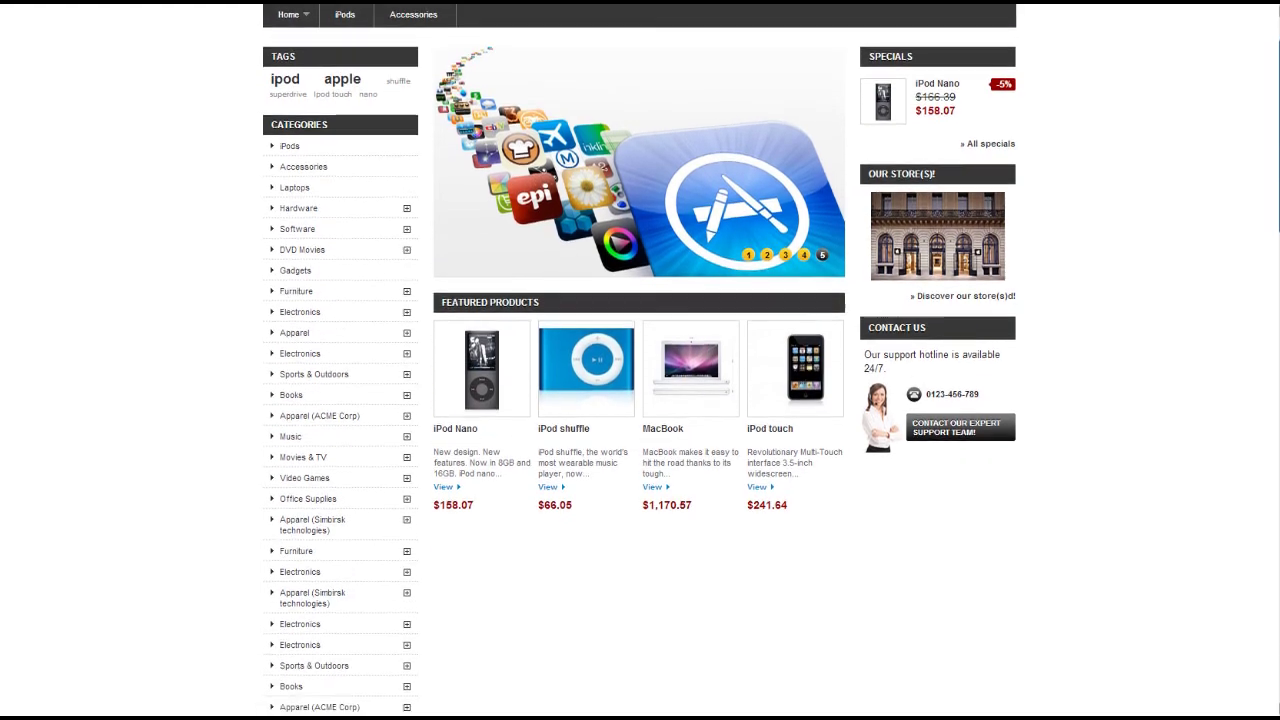
scroll(640, 360, "down", 1)
scroll(640, 360, "down", 1)
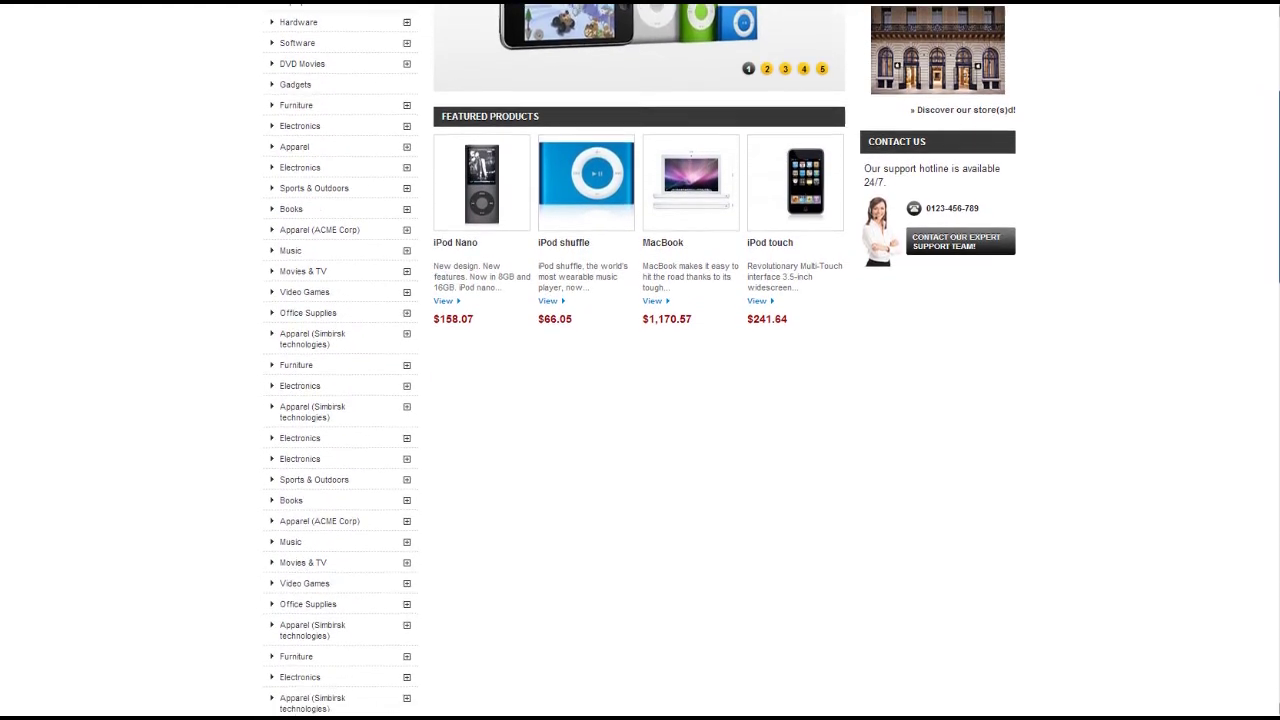